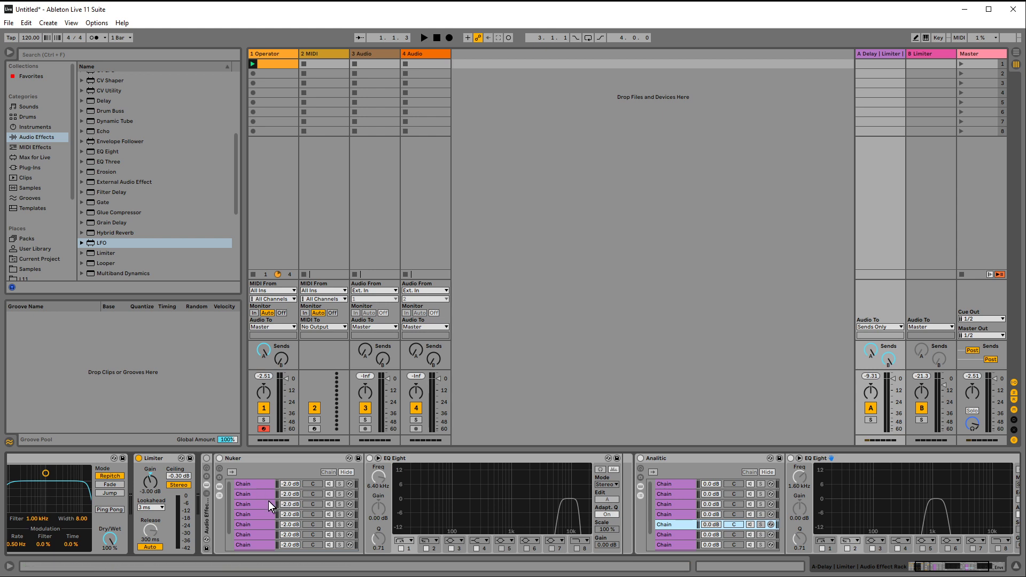
# Look through individual chains of the Nuker rack to compare the EQ Eight band each one contains.
pyautogui.click(253, 504)
pyautogui.click(256, 514)
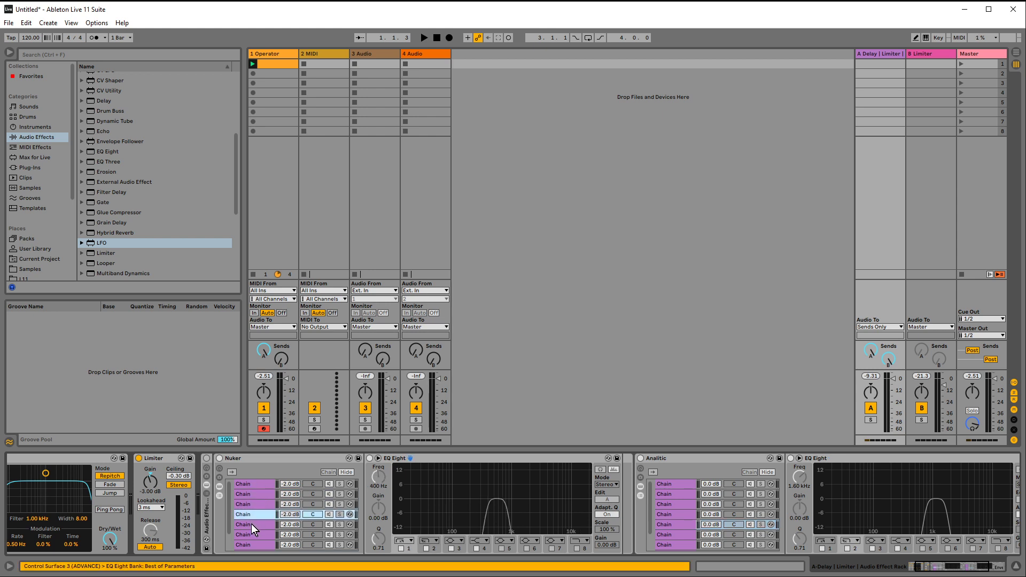
pyautogui.click(267, 523)
pyautogui.hscroll(-1, 280, 508)
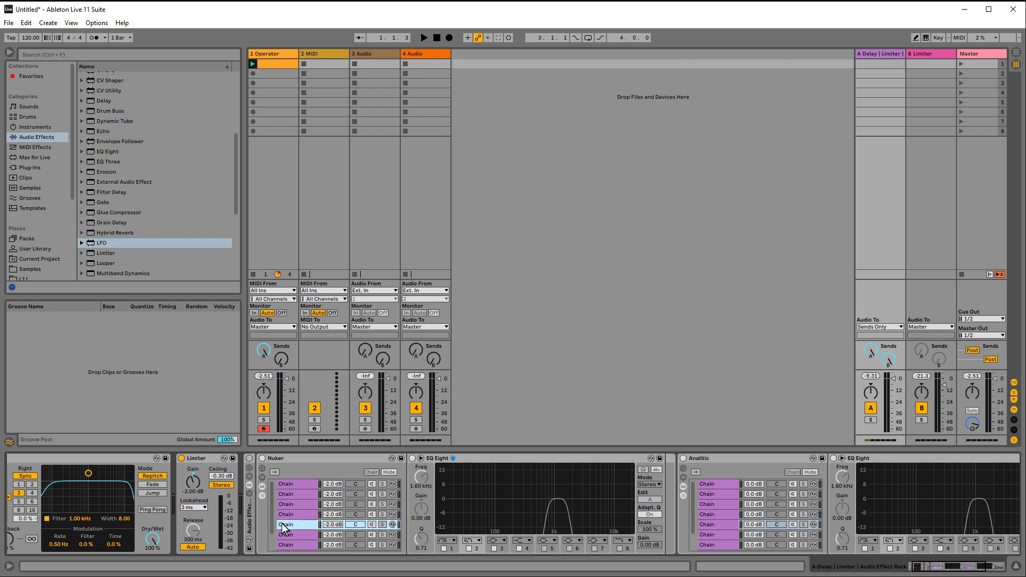
# Collapse the Audio Effect Rack that follows the Limiter on return track A so its inner devices are hidden.
pyautogui.click(249, 521)
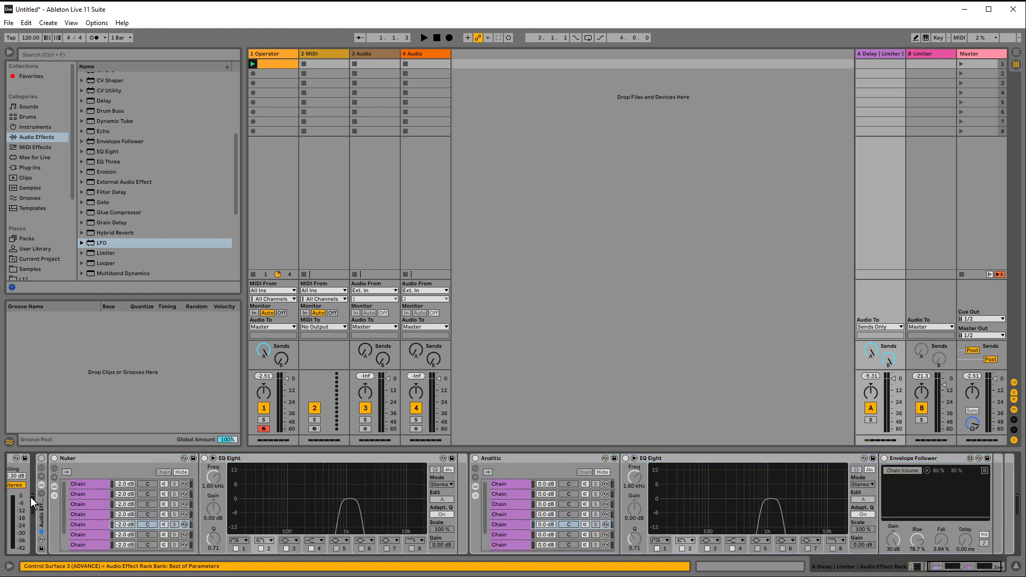
pyautogui.doubleClick(42, 523)
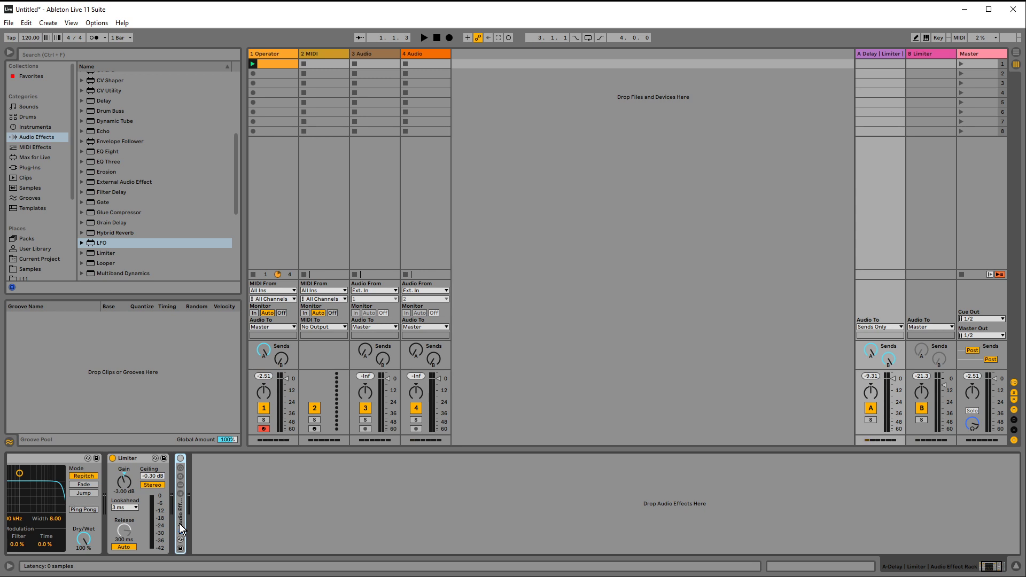
pyautogui.scroll(1, 179, 523)
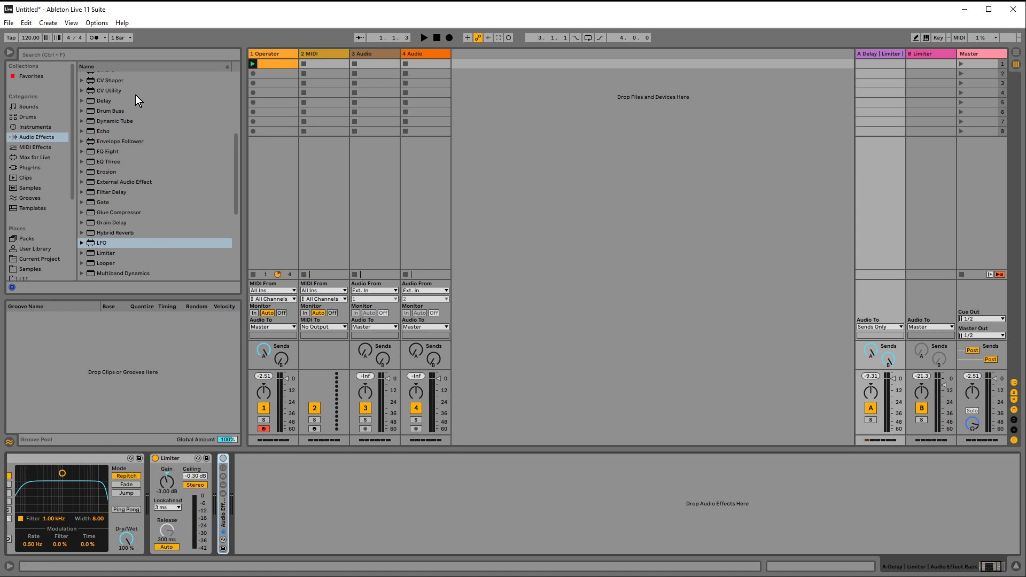
# Add an EQ Eight after the collapsed rack on return A and leave only band 2 enabled.
pyautogui.doubleClick(110, 152)
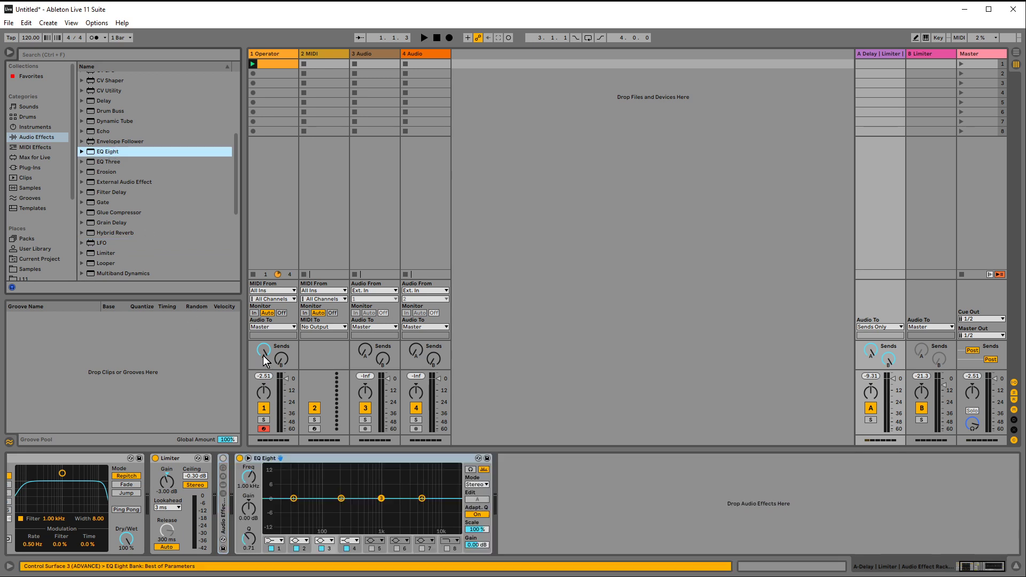
pyautogui.click(347, 549)
# Set the Limiter's gain to -2.40 dB during playback and pull EQ band 2 to about -12.3 dB at 742 Hz.
pyautogui.press('space')
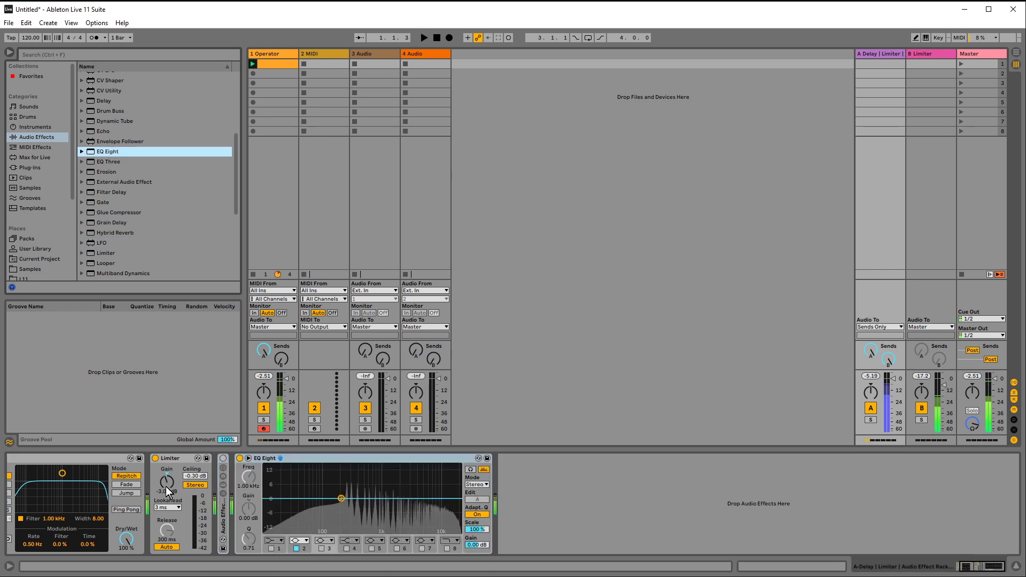
pyautogui.moveTo(166, 485); pyautogui.dragTo(166, 482)
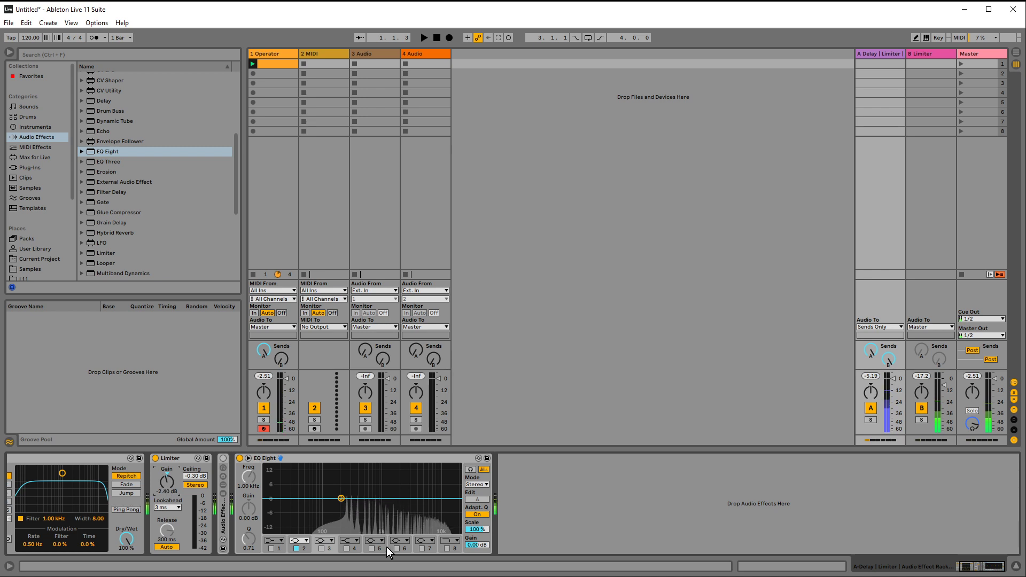
pyautogui.moveTo(341, 498); pyautogui.dragTo(380, 527)
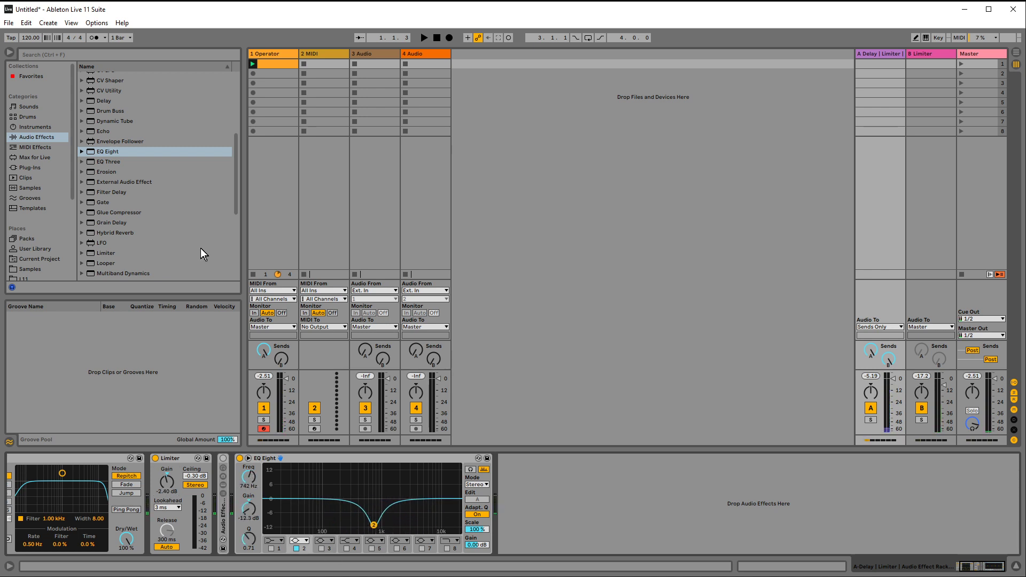
pyautogui.click(113, 252)
pyautogui.moveTo(524, 489); pyautogui.dragTo(527, 485)
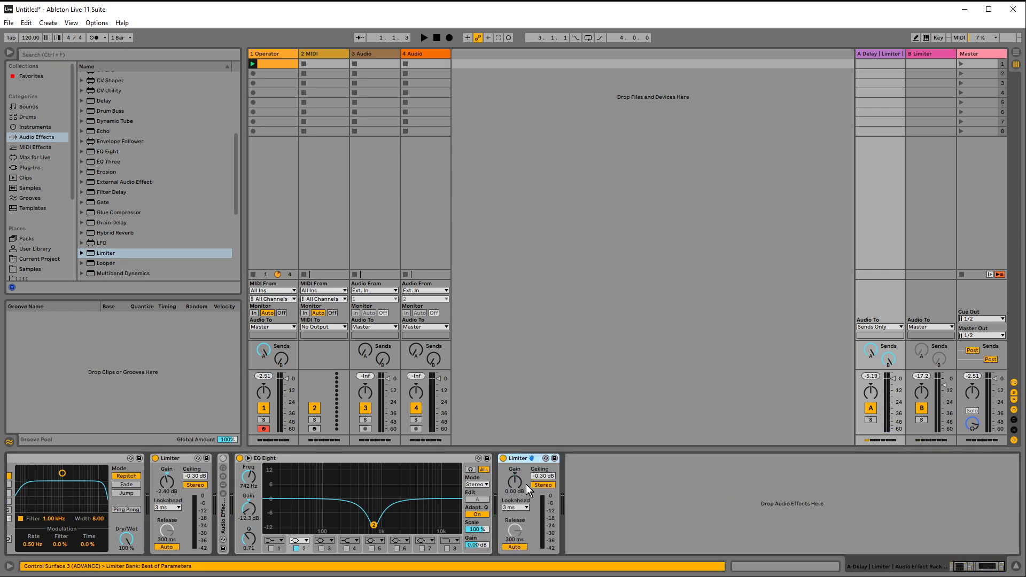
pyautogui.press('Delete')
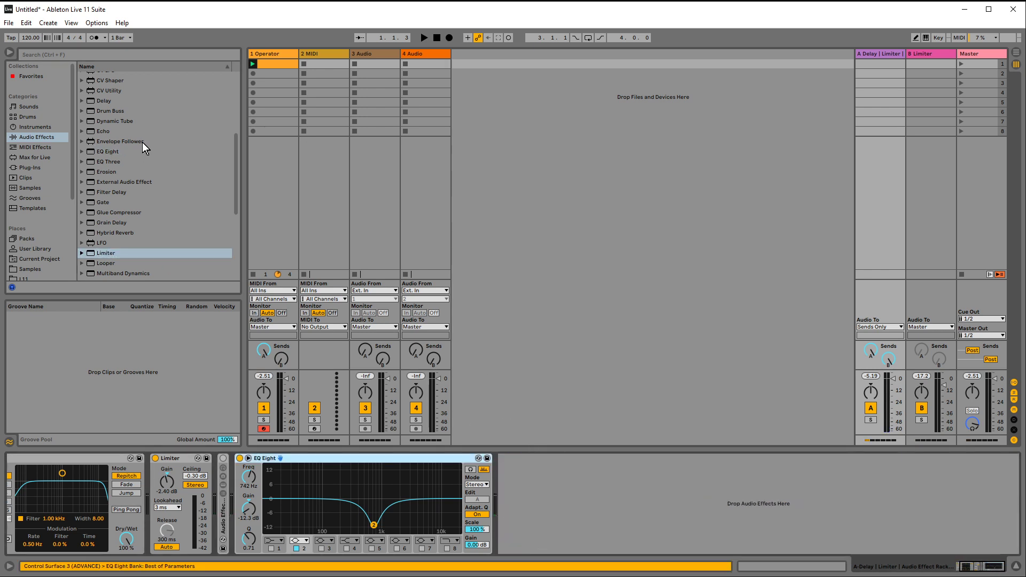
# Add an Envelope Follower mapped to EQ band 2's frequency with gain 18 dB, rise 39.4%, fall 27.6%, and set the Limiter's gain to -1.90 dB.
pyautogui.moveTo(124, 141); pyautogui.dragTo(303, 235)
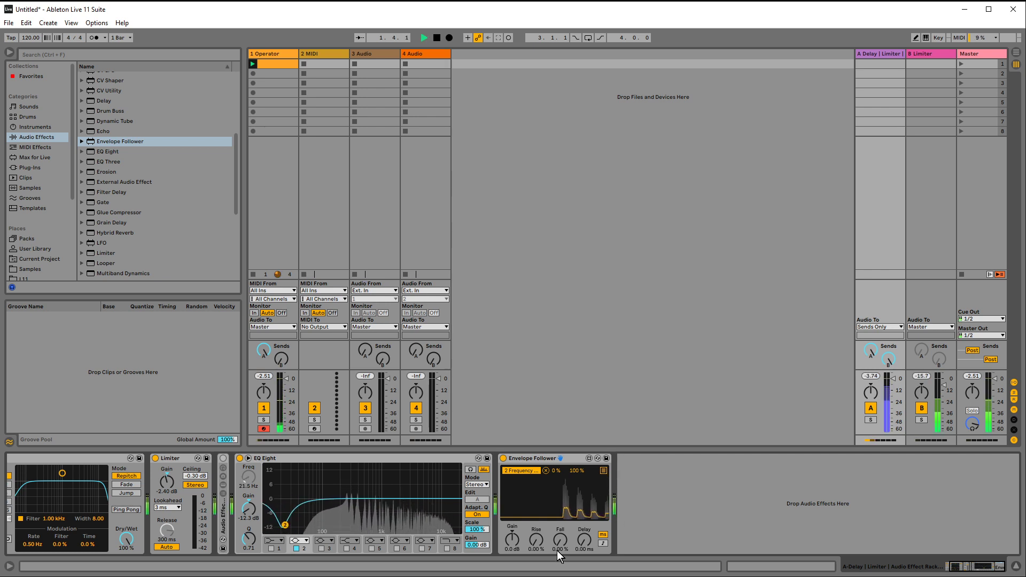
pyautogui.moveTo(519, 543); pyautogui.dragTo(512, 540)
pyautogui.moveTo(167, 482); pyautogui.dragTo(167, 467)
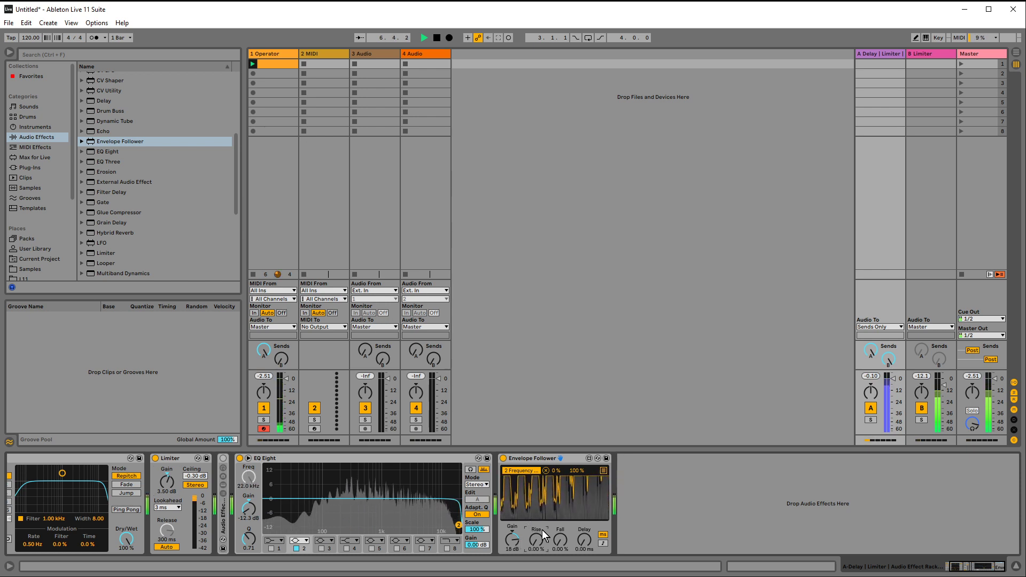
pyautogui.moveTo(537, 539); pyautogui.dragTo(557, 527)
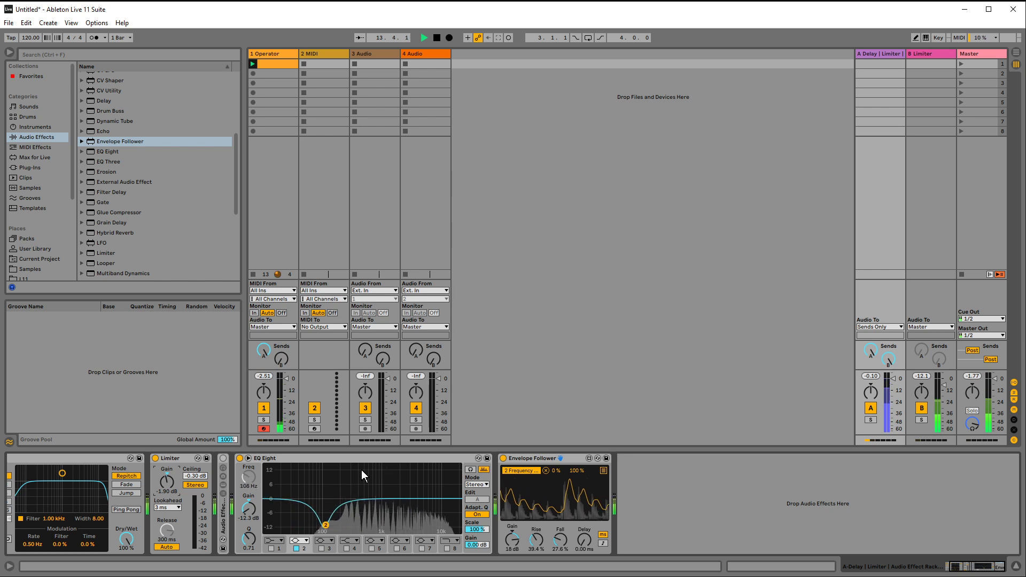
pyautogui.press('space')
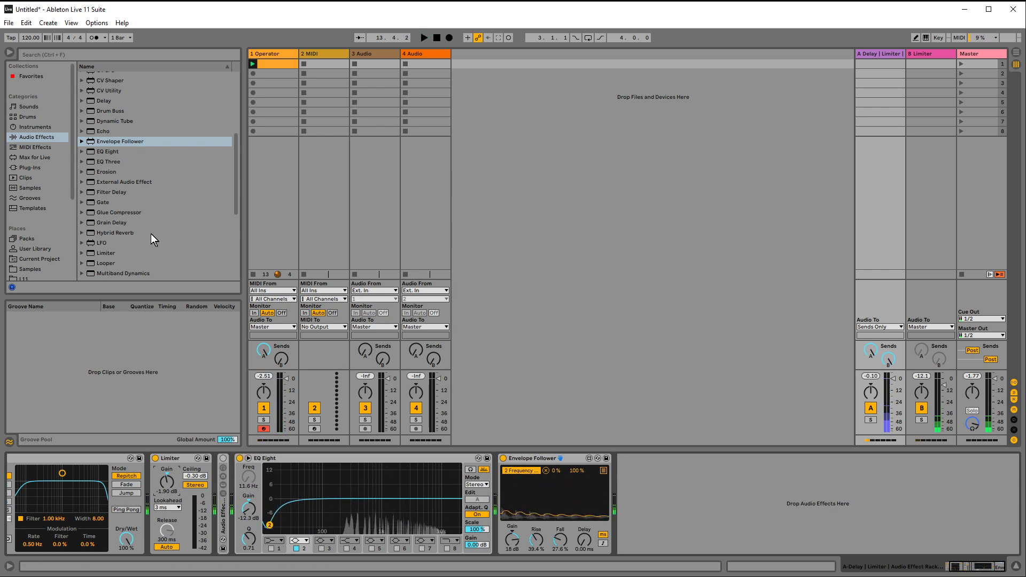
# Insert an LFO between the EQ Eight and the Envelope Follower and map it to EQ band 2's frequency instead of the follower.
pyautogui.click(100, 243)
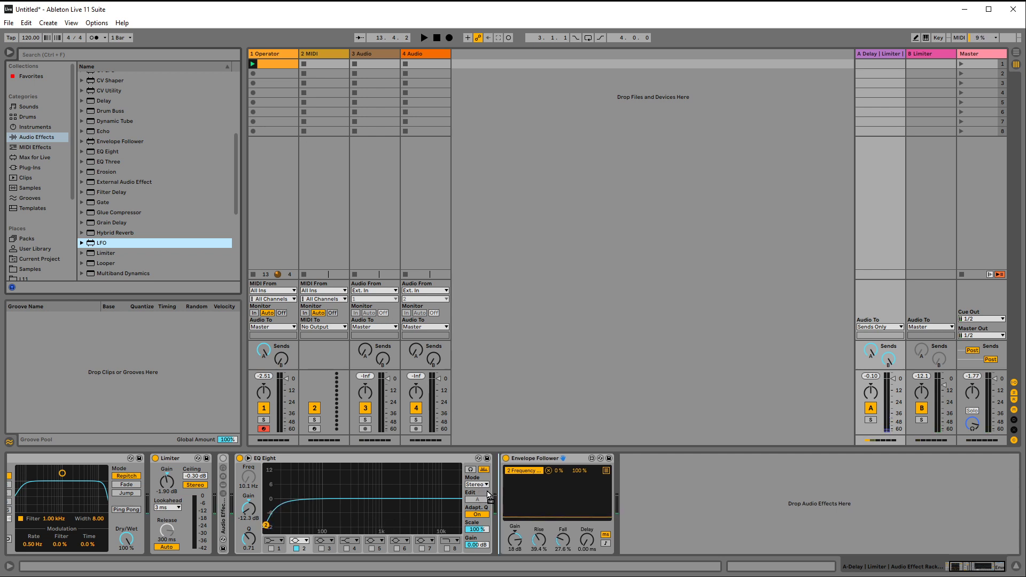
pyautogui.press('Return')
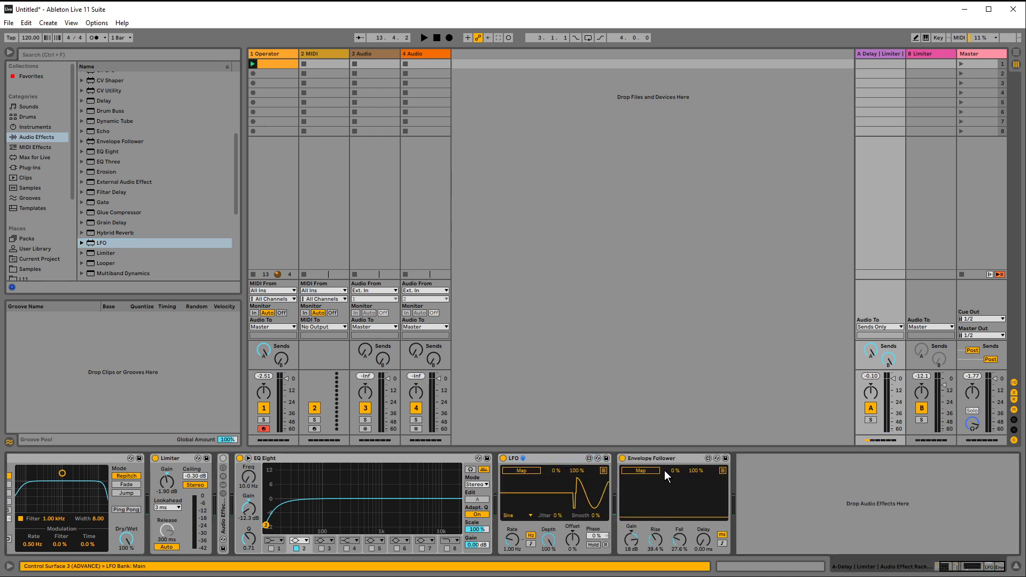
pyautogui.click(243, 479)
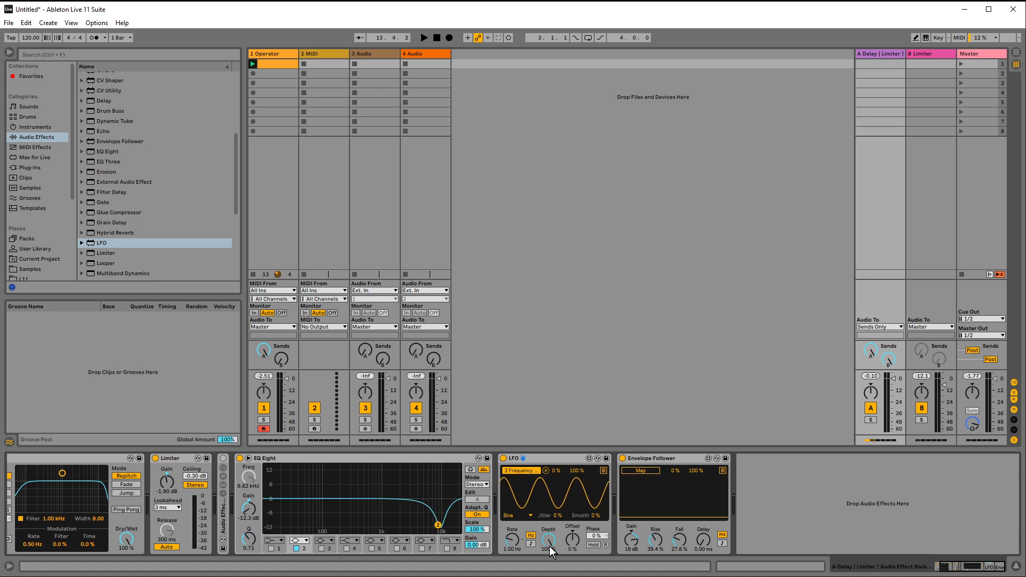
# Set EQ band 2's gain to -15.0 dB and Q to 0.11, and change the LFO waveform to Up.
pyautogui.moveTo(246, 538); pyautogui.dragTo(246, 567)
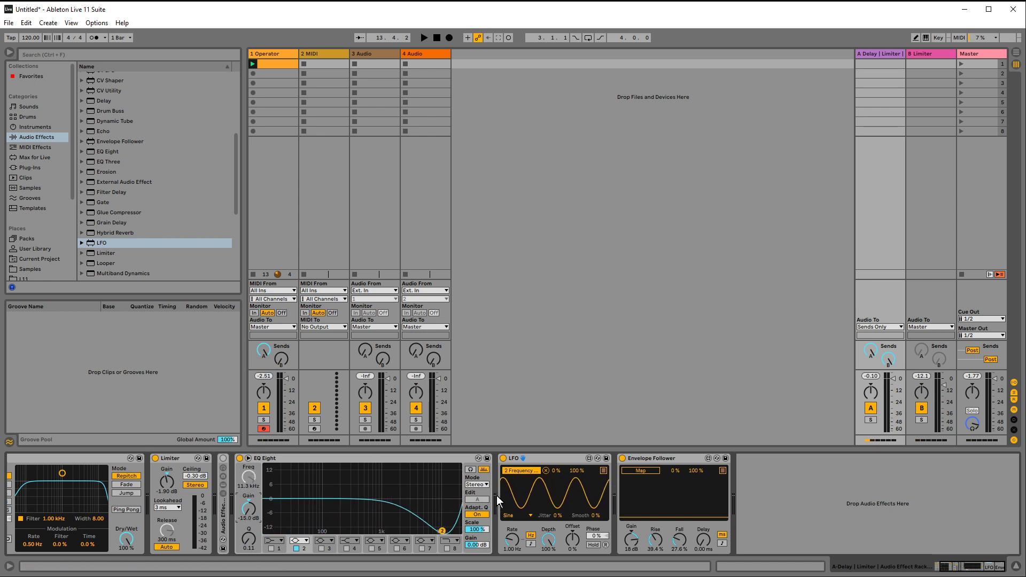
pyautogui.click(517, 515)
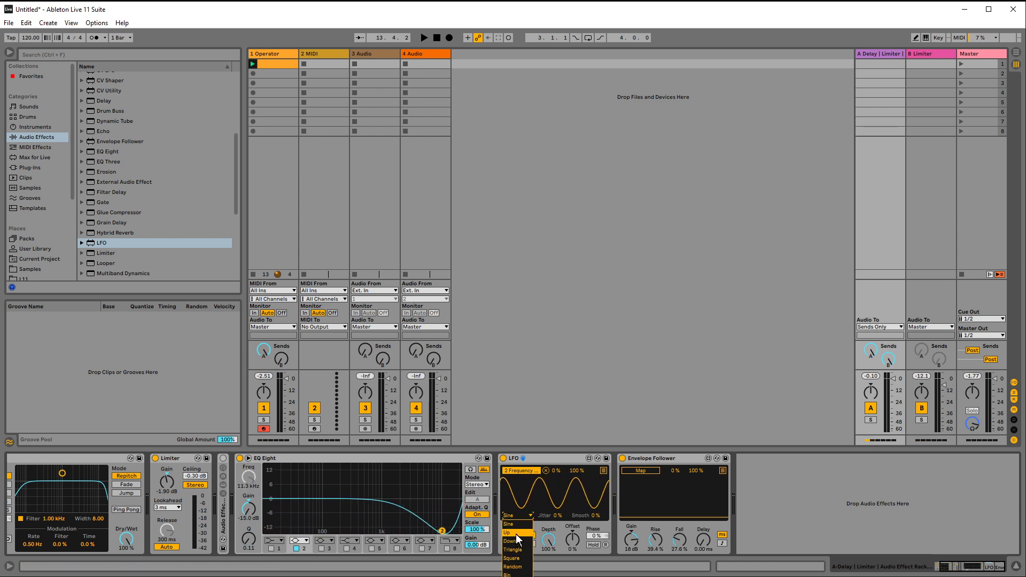
pyautogui.click(514, 533)
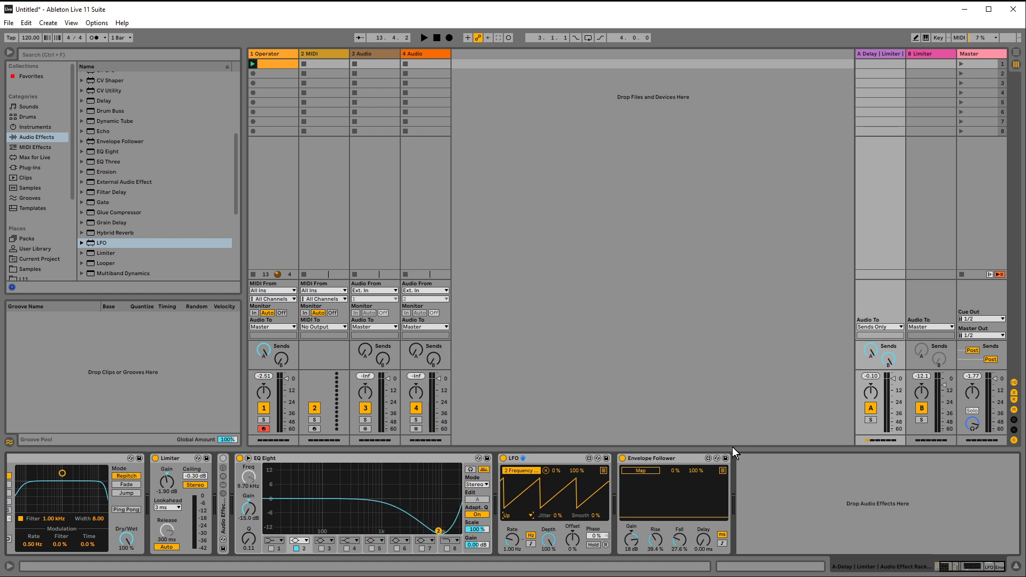
# Group the EQ Eight into its own Audio Effect Rack and show the rack's chain list.
pyautogui.rightClick(388, 453)
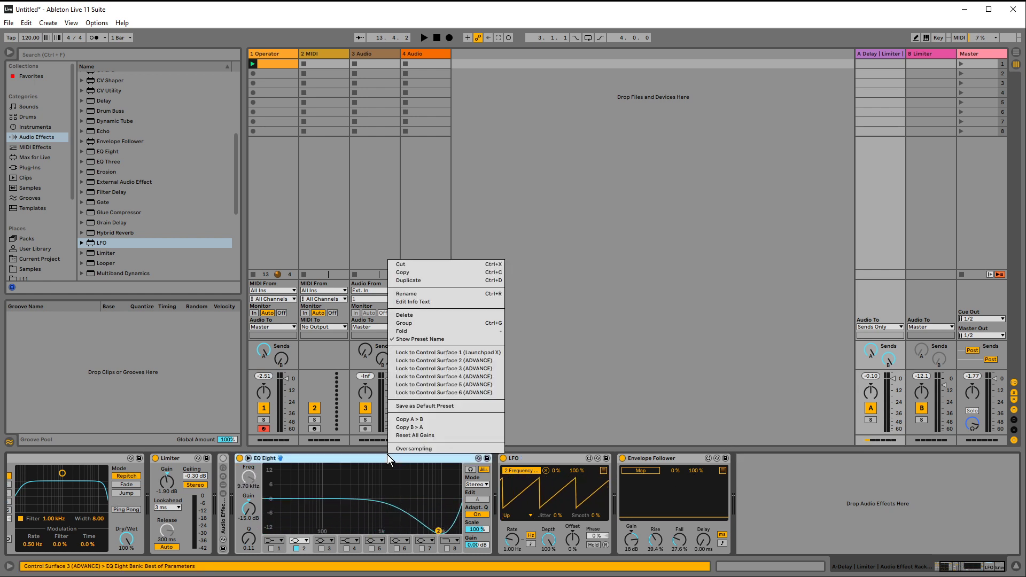
pyautogui.click(422, 320)
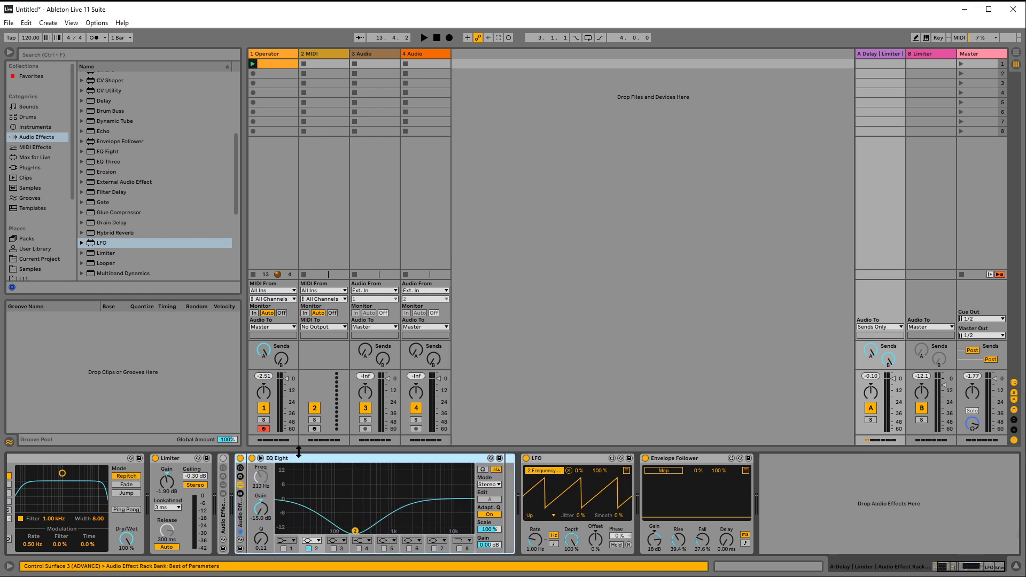
pyautogui.click(240, 493)
# Rename the EQ Eight chain as Wet and create an empty chain named Dry above it.
pyautogui.click(255, 486)
pyautogui.write('Wet')
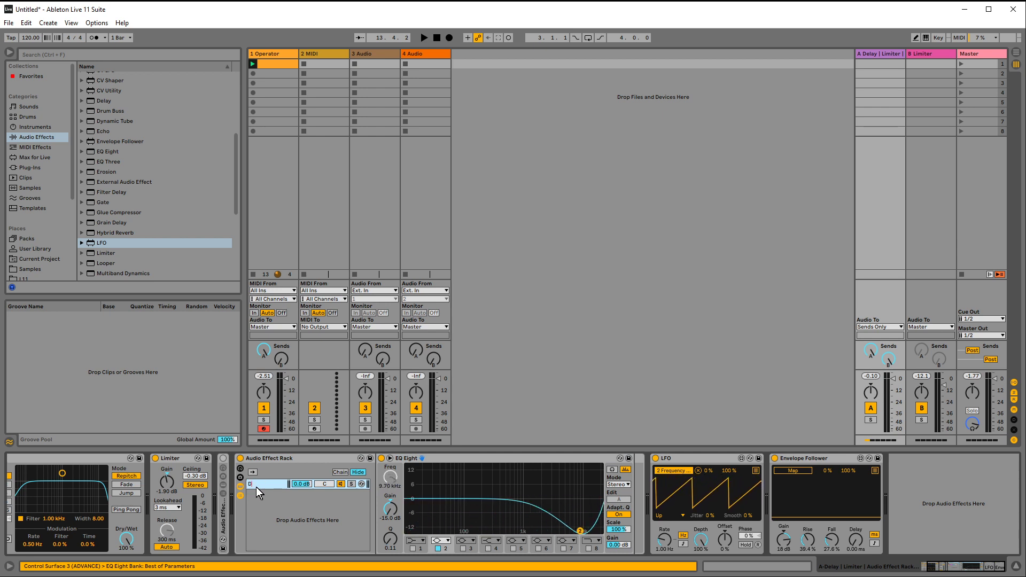
pyautogui.press('Return')
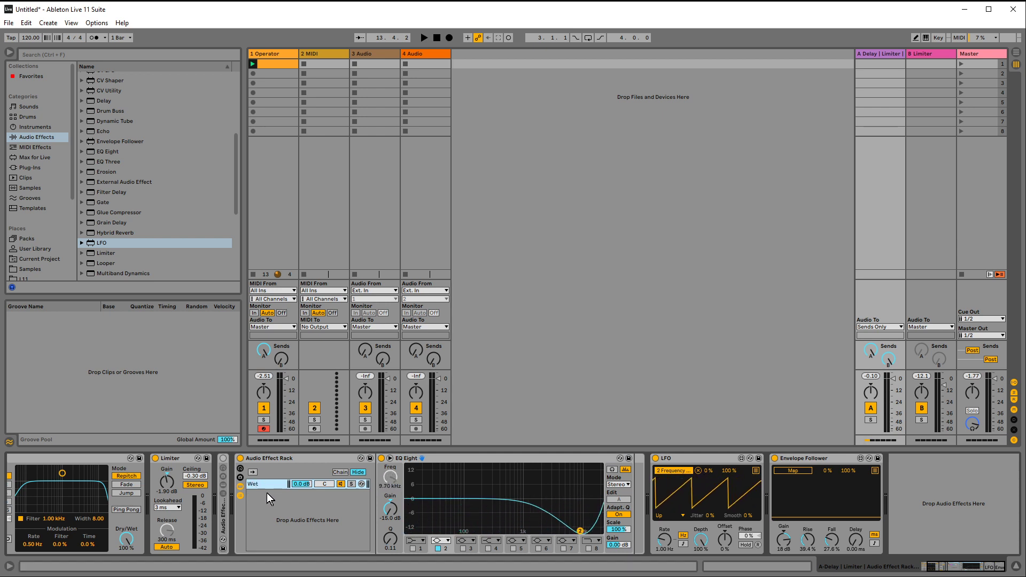
pyautogui.rightClick(268, 494)
pyautogui.click(287, 503)
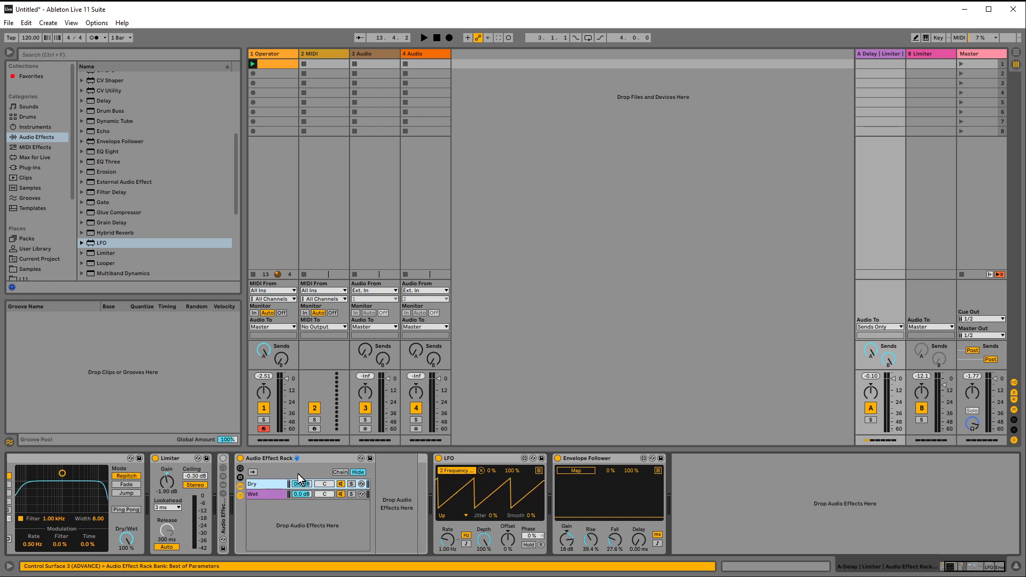
# Extend the Dry and Wet chain zones to 127, fading Dry out from about 24 and fading Wet in up to about 95.
pyautogui.click(341, 472)
pyautogui.moveTo(374, 495); pyautogui.dragTo(645, 495)
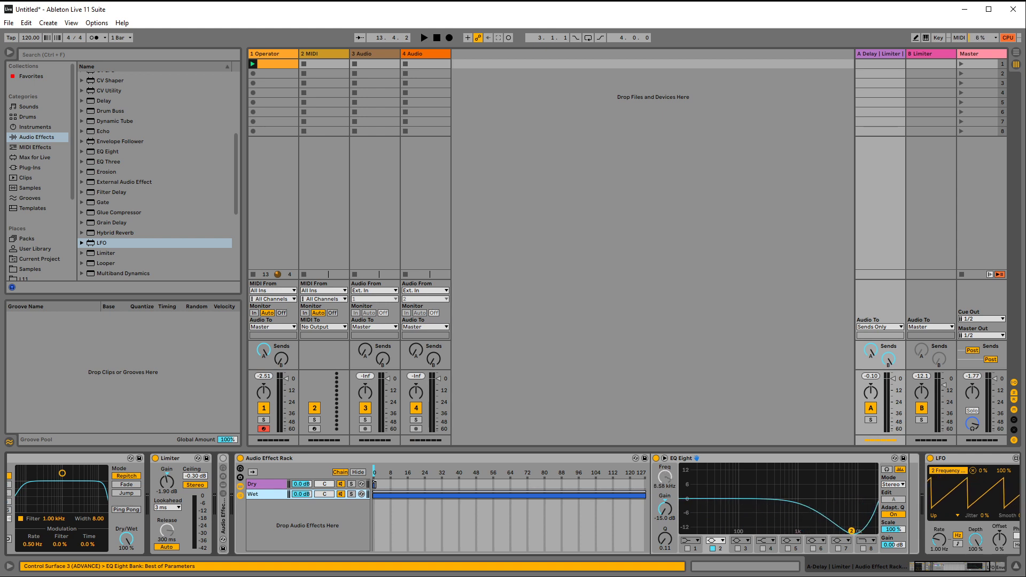
pyautogui.moveTo(374, 483)
pyautogui.mouseDown()
pyautogui.moveTo(646, 484)
pyautogui.moveTo(469, 493)
pyautogui.mouseUp()
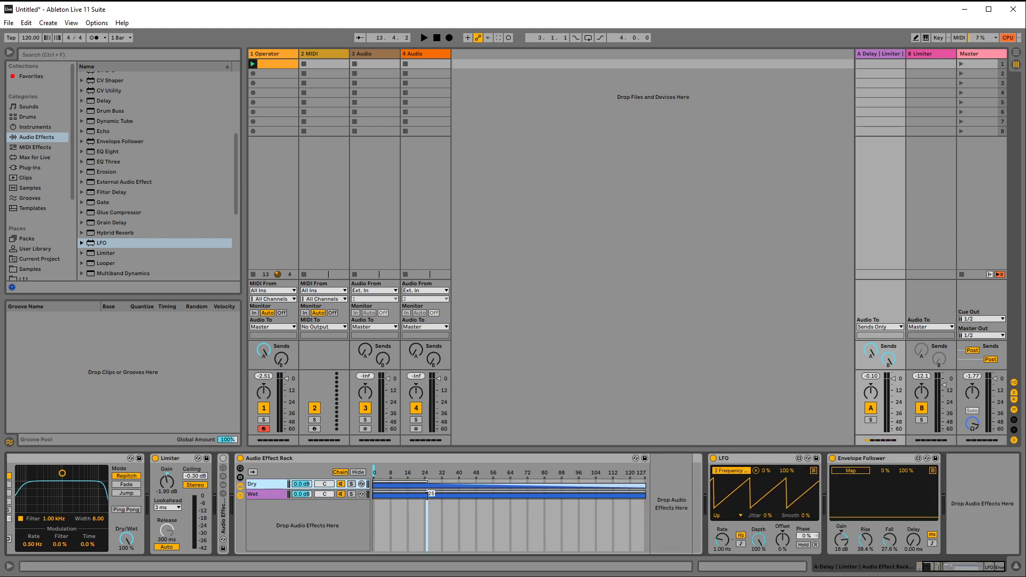
pyautogui.moveTo(375, 490); pyautogui.dragTo(577, 490)
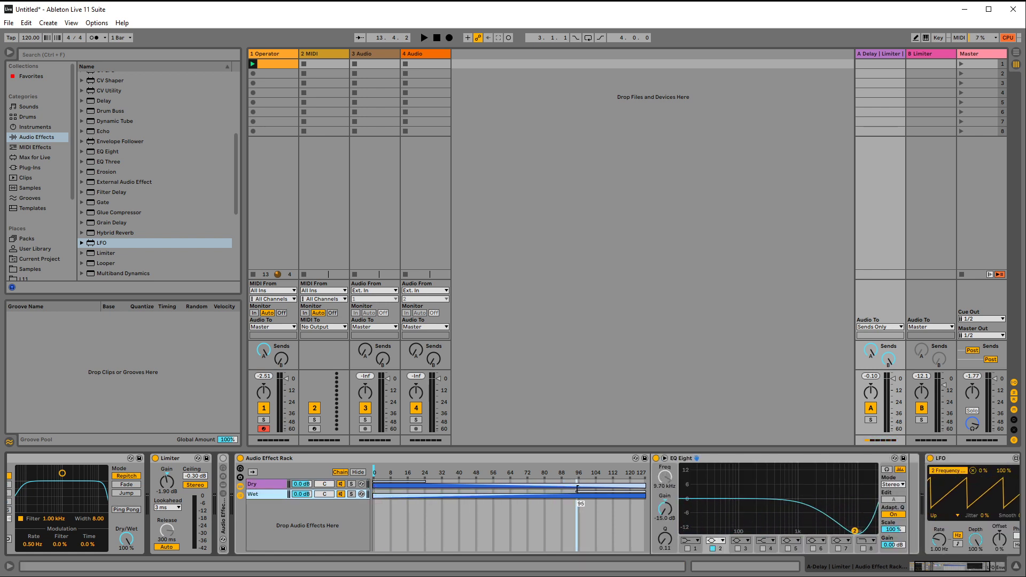
# Sweep the rack's chain selector across the Dry and Wet zones and map the Envelope Follower to it.
pyautogui.moveTo(381, 473); pyautogui.dragTo(443, 473)
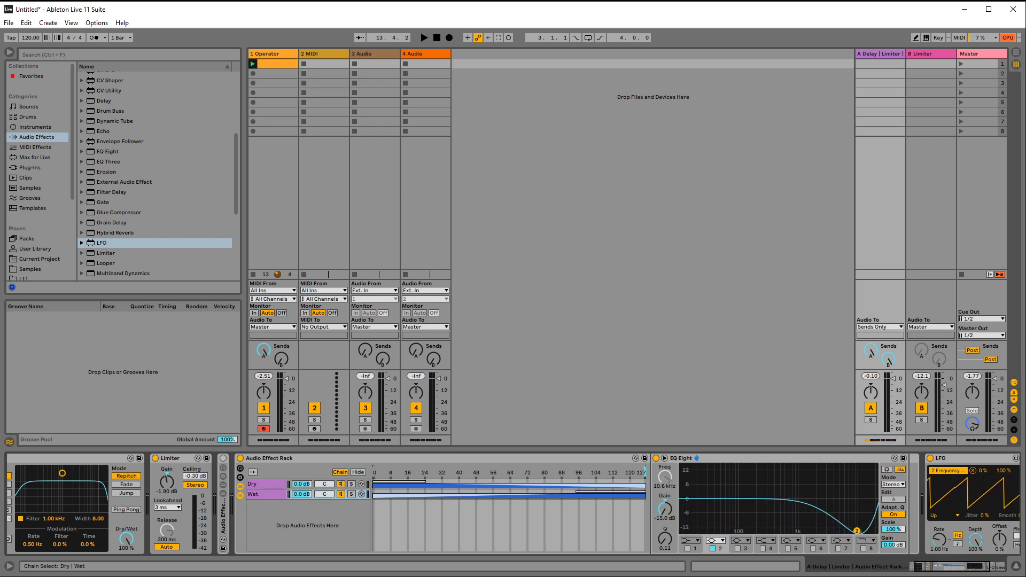
pyautogui.hscroll(1, 743, 506)
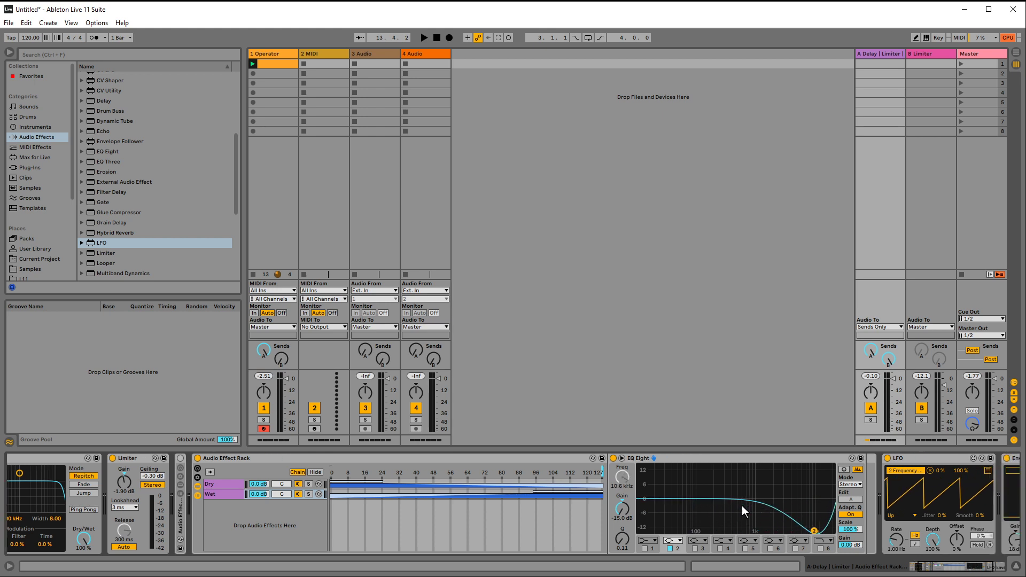
pyautogui.hscroll(1, 742, 506)
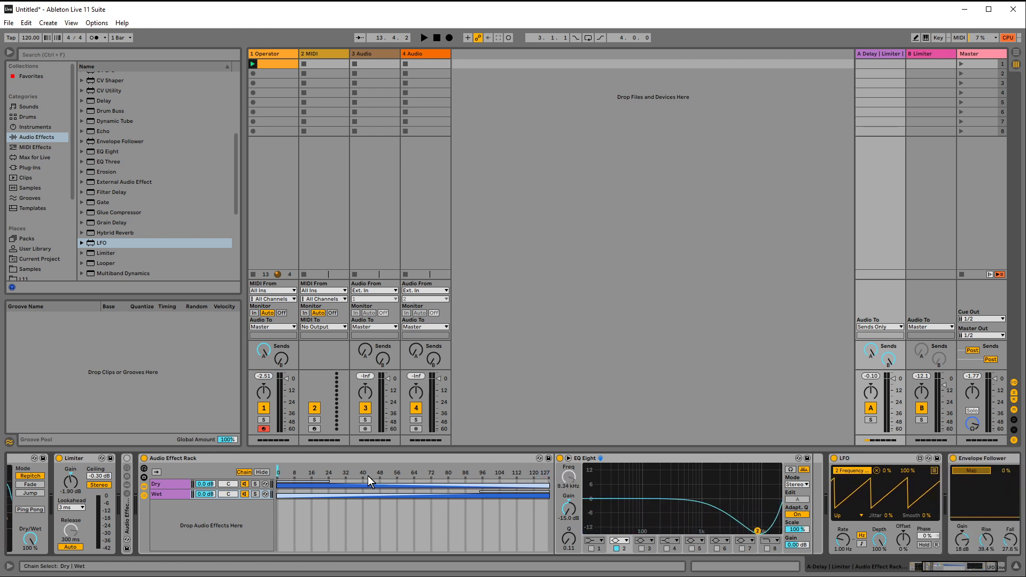
# Start playback and set the Envelope Follower's gain to 12 dB and rise to 15.0%, lowering its fall as well.
pyautogui.press('space')
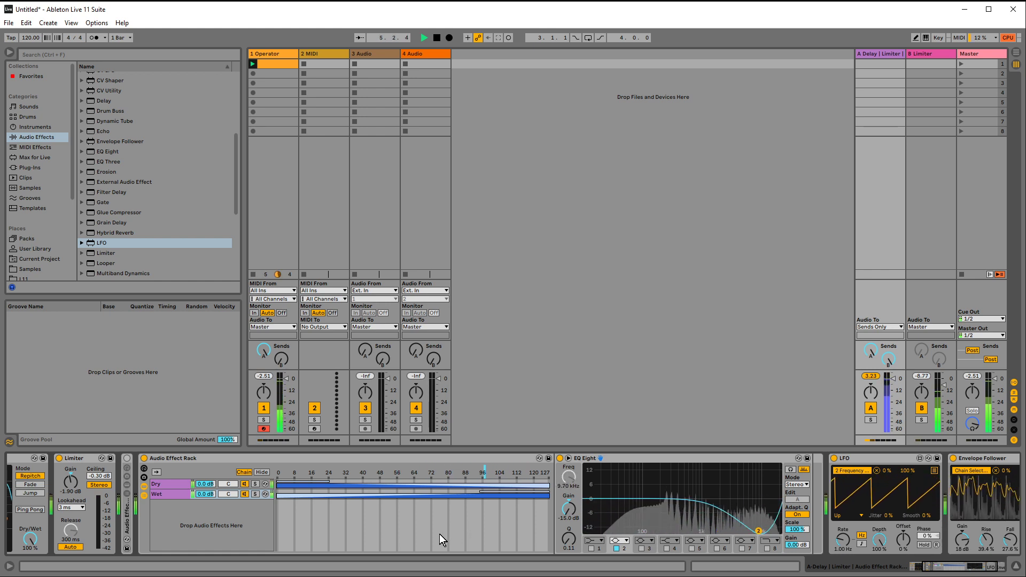
pyautogui.moveTo(962, 540); pyautogui.dragTo(1016, 558)
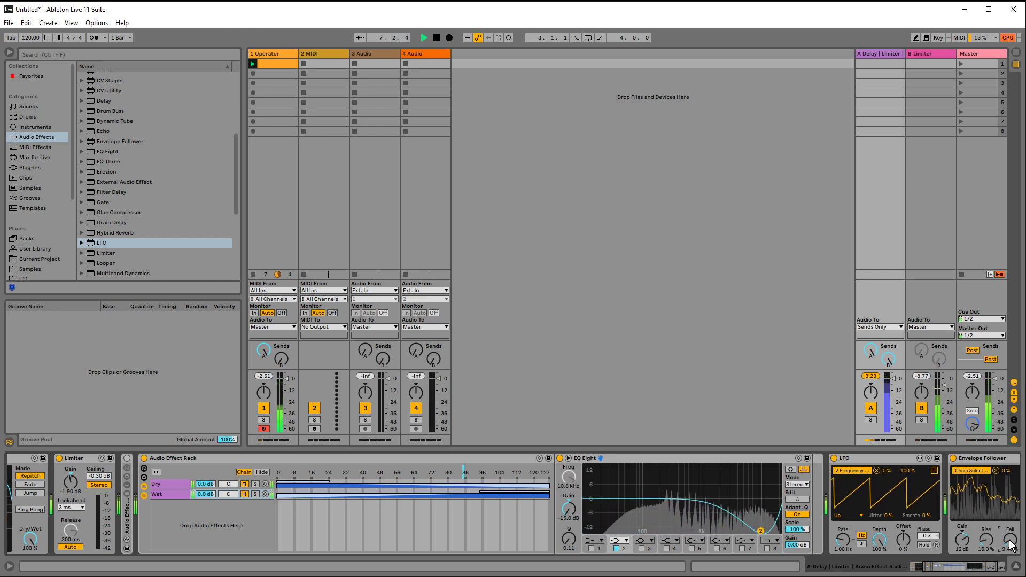
pyautogui.scroll(1, 277, 508)
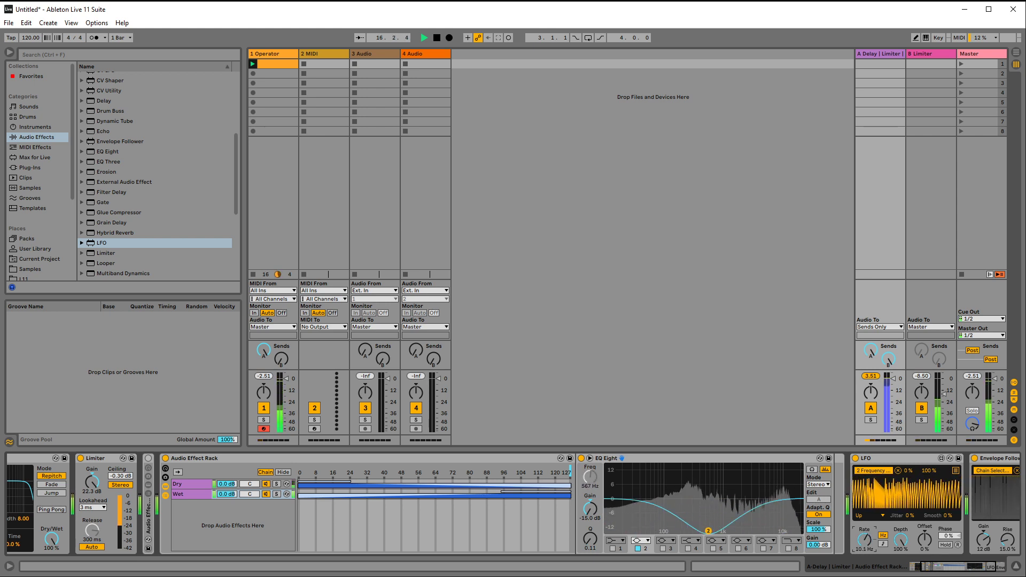
# Lower the LFO's rate to about 3.86 Hz and map the Envelope Follower's second slot to that rate.
pyautogui.moveTo(864, 539); pyautogui.dragTo(865, 547)
pyautogui.hscroll(2, 905, 532)
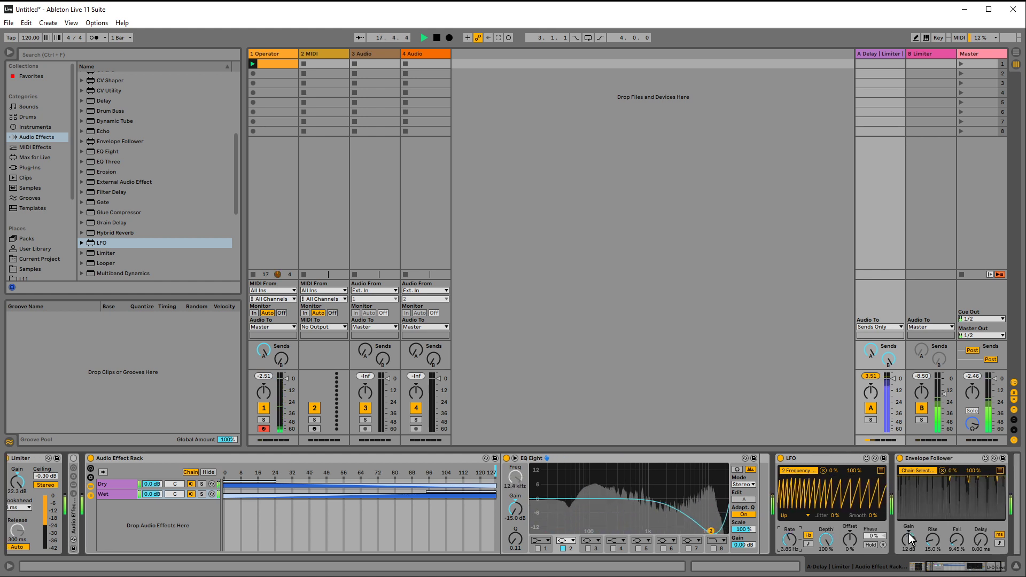
pyautogui.click(1000, 471)
pyautogui.click(876, 482)
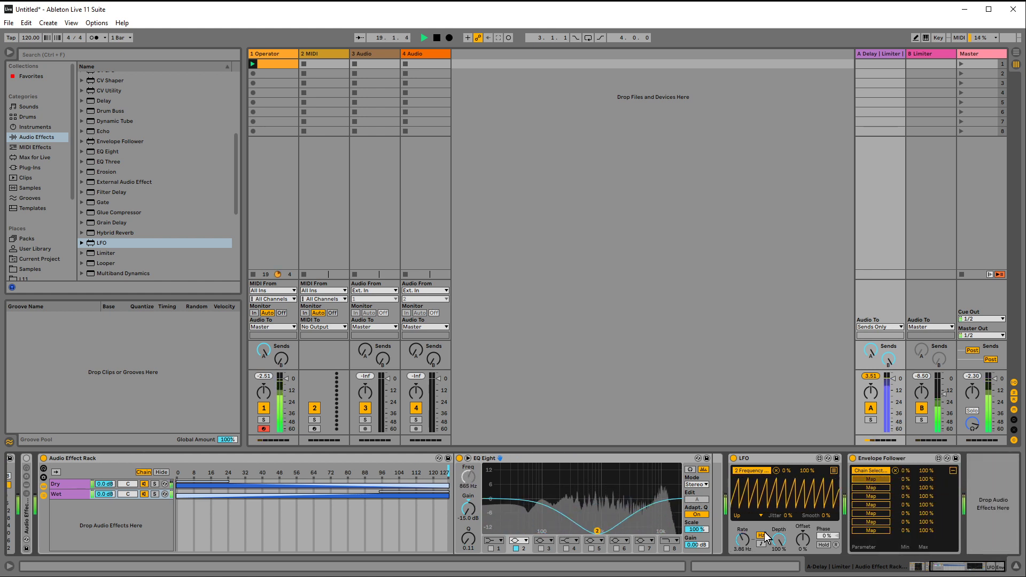
pyautogui.click(736, 544)
# Change the LFO's waveform to Random.
pyautogui.hscroll(-3, 69, 504)
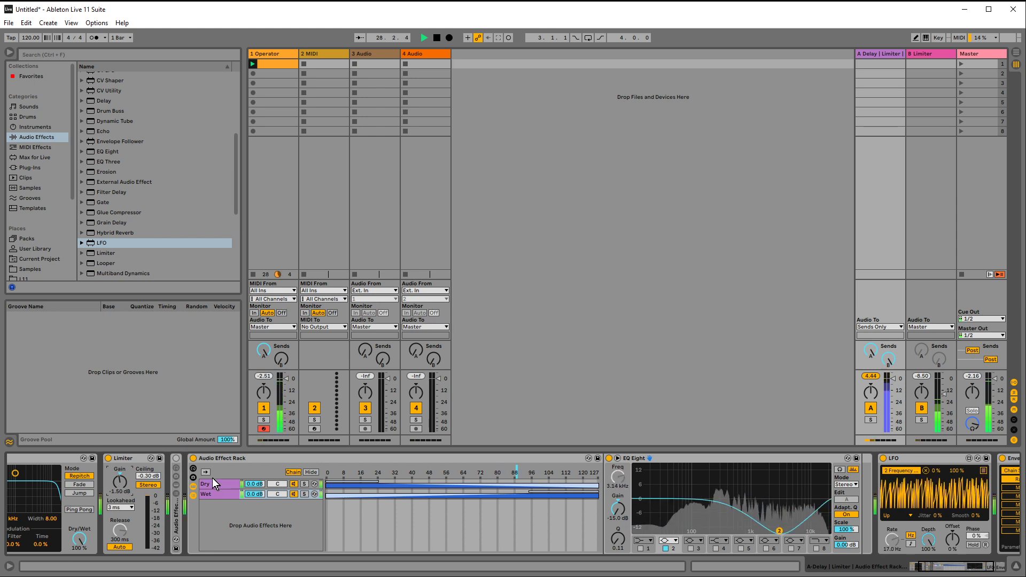
pyautogui.click(907, 516)
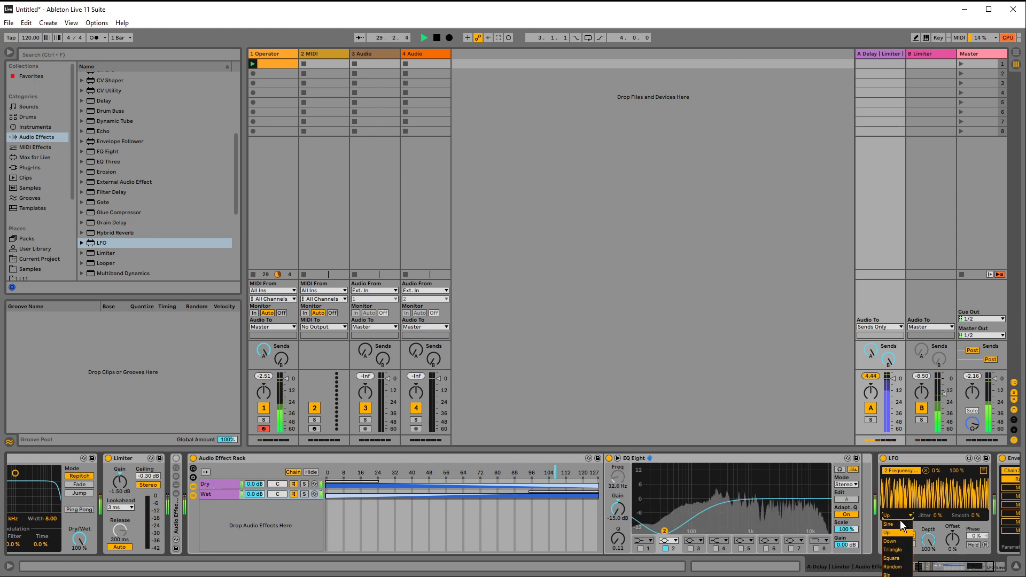
pyautogui.click(907, 555)
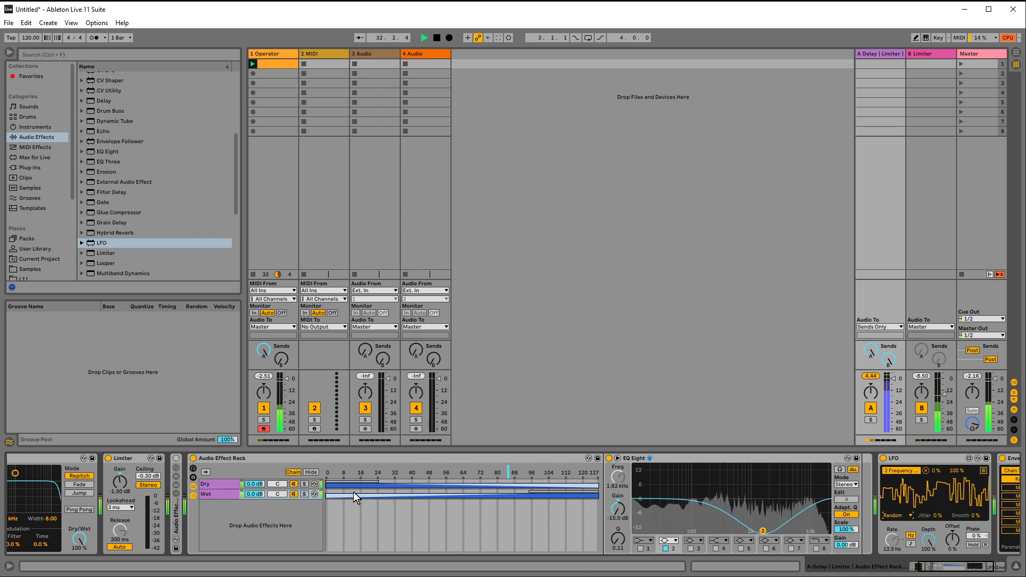
# Insert an Auto Filter before the Audio Effect Rack, set its cutoff to about 8.49 kHz with 31% resonance, and stop playback.
pyautogui.scroll(3, 177, 204)
pyautogui.scroll(3, 175, 199)
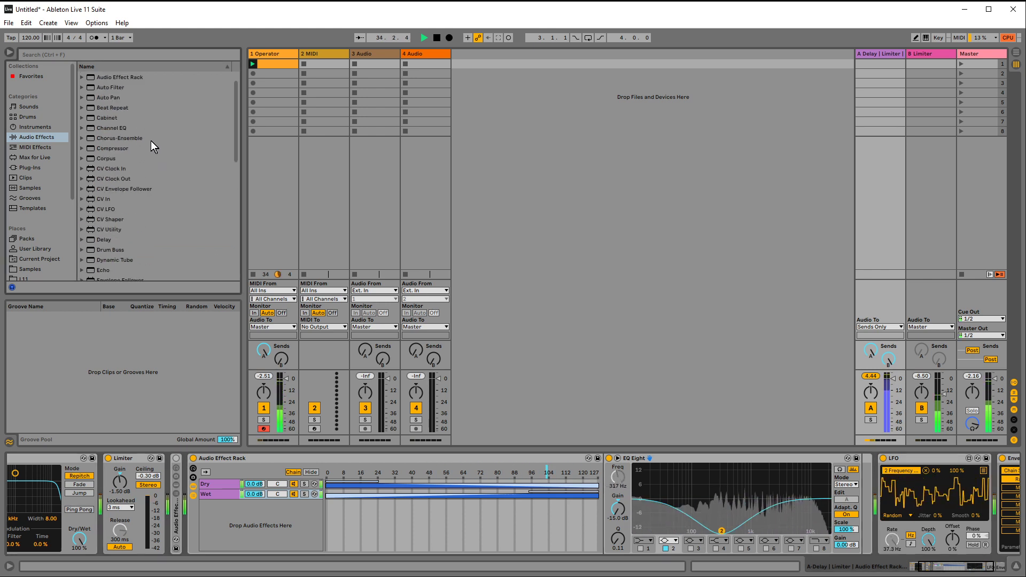
pyautogui.moveTo(101, 88); pyautogui.dragTo(207, 515)
pyautogui.moveTo(316, 514); pyautogui.dragTo(262, 500)
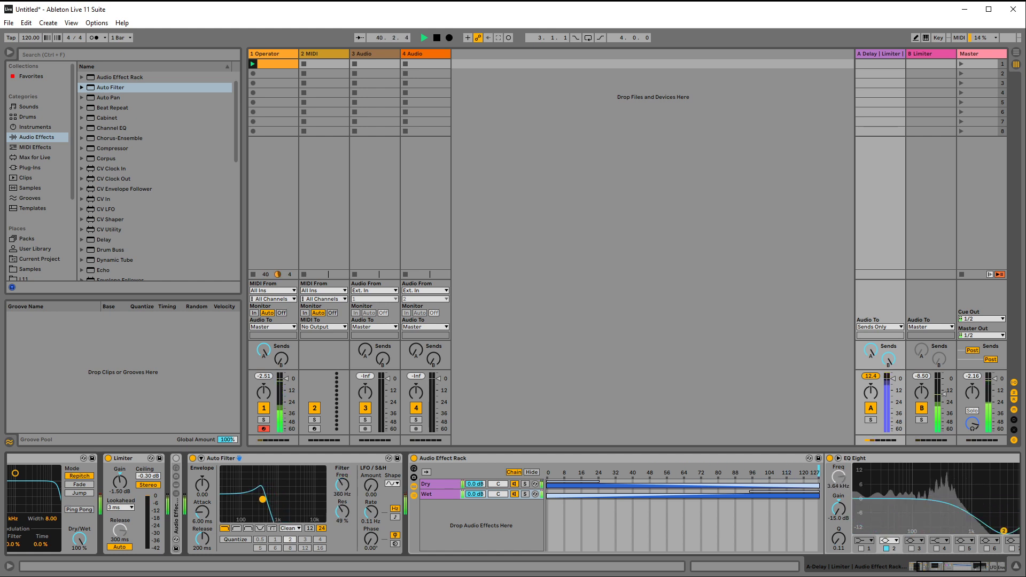
pyautogui.press('space')
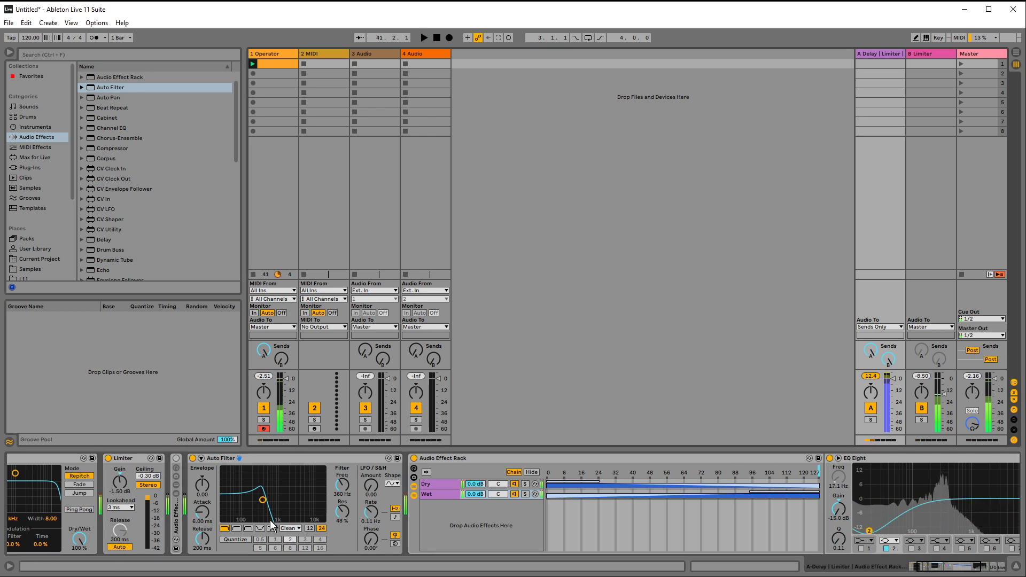
pyautogui.moveTo(267, 501); pyautogui.dragTo(310, 507)
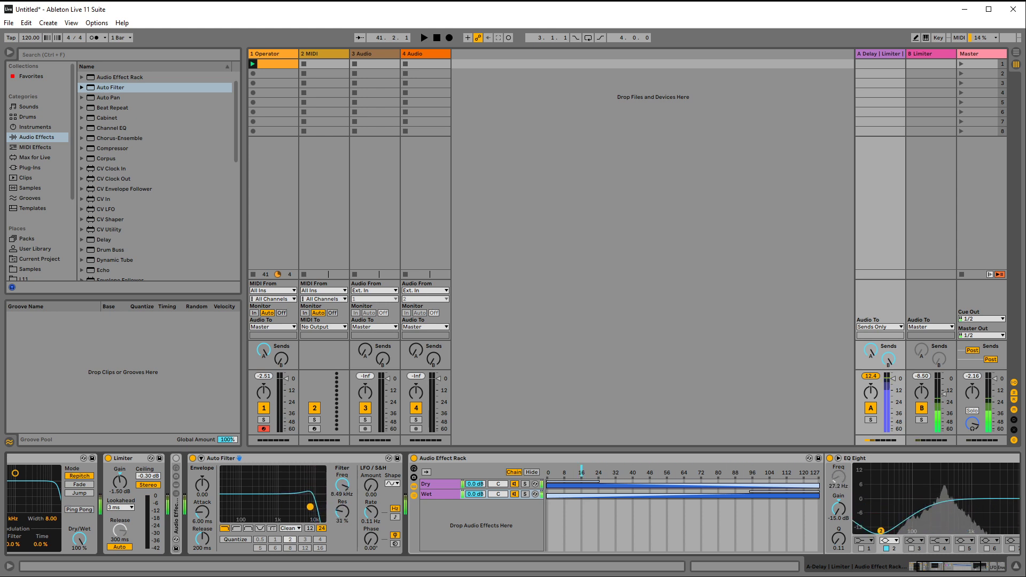
# Try the Auto Filter's other filter types, leaving it on high-pass with its cutoff at about 1.49 kHz and resonance at 43%.
pyautogui.doubleClick(105, 84)
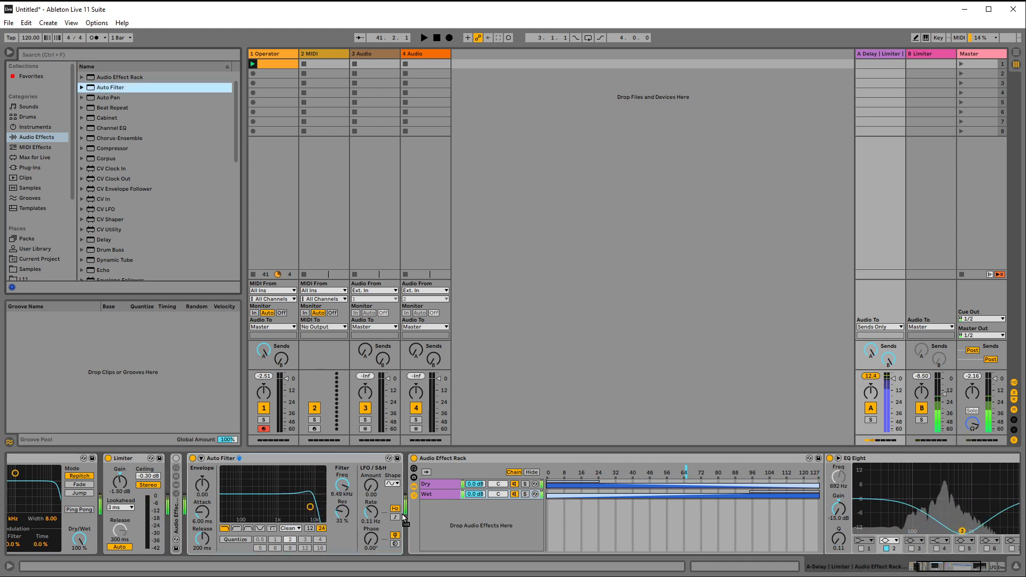
pyautogui.click(239, 527)
pyautogui.moveTo(234, 516); pyautogui.dragTo(251, 503)
pyautogui.press('space')
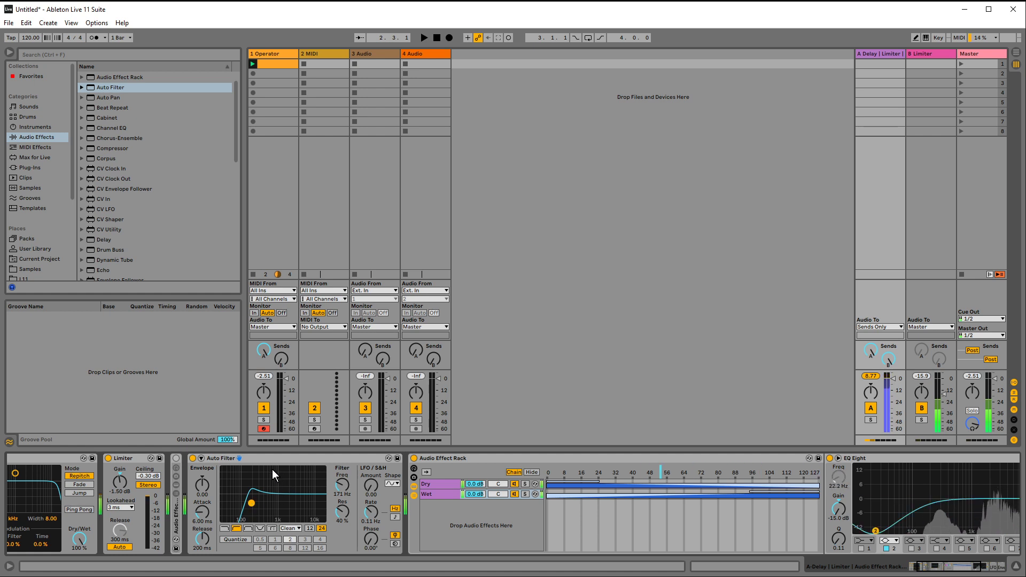
pyautogui.click(248, 528)
pyautogui.moveTo(251, 504); pyautogui.dragTo(280, 502)
pyautogui.click(237, 529)
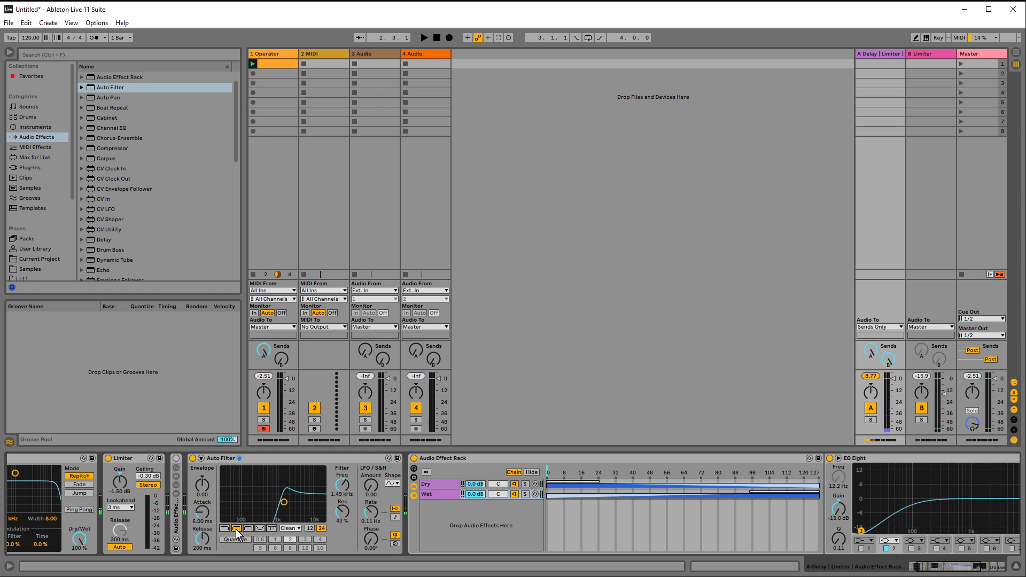
# Duplicate the high-pass Auto Filter and switch the copy to low-pass.
pyautogui.click(260, 463)
pyautogui.hotkey('ctrl', 'd')
pyautogui.click(445, 528)
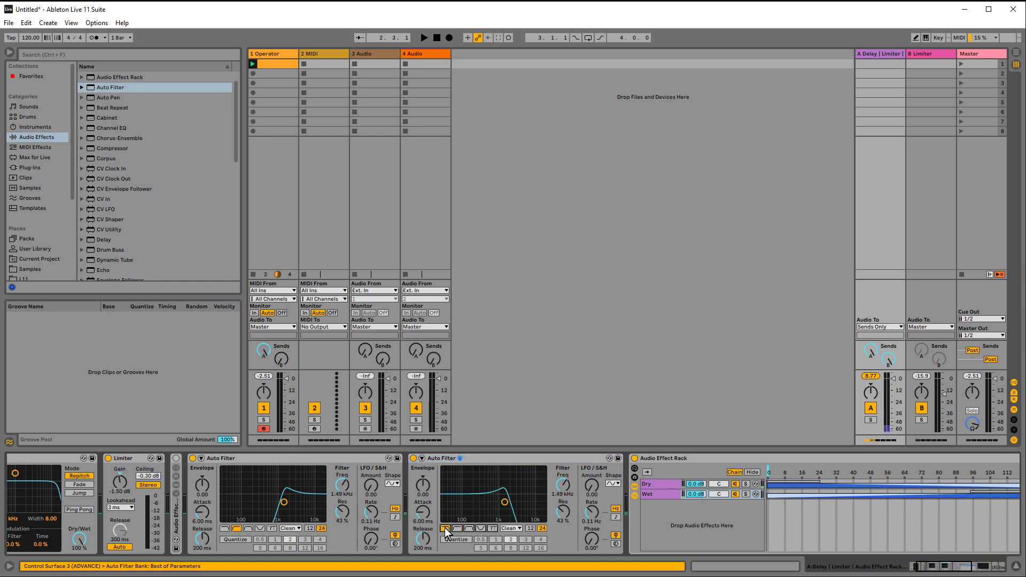
# Place the low-pass Auto Filter ahead of the high-pass one and set their cutoffs to about 5.95 kHz and 219 Hz respectively.
pyautogui.moveTo(432, 460); pyautogui.dragTo(224, 488)
pyautogui.moveTo(485, 495); pyautogui.dragTo(427, 513)
pyautogui.moveTo(282, 505); pyautogui.dragTo(304, 512)
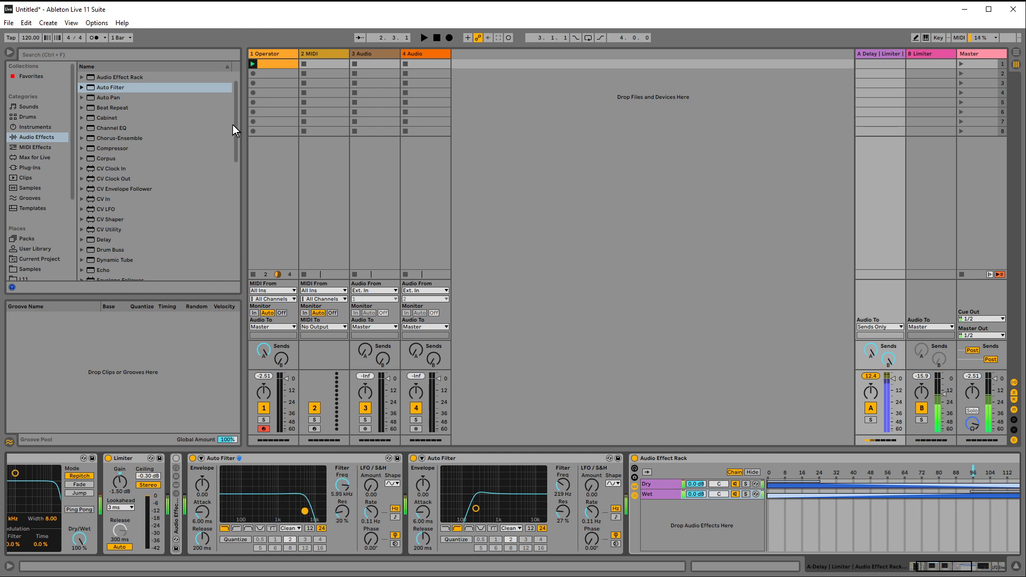
# Insert a Reverb before the Audio Effect Rack with Hi Cut off and size 5.37, and lower the low-pass Auto Filter to about 4.64 kHz.
pyautogui.moveTo(235, 124); pyautogui.dragTo(246, 238)
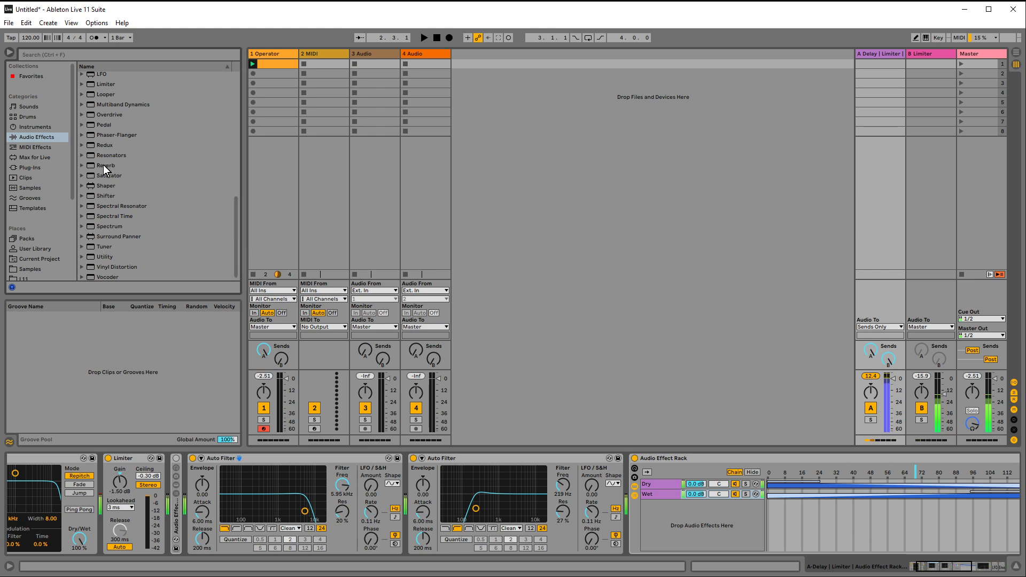
pyautogui.moveTo(104, 165); pyautogui.dragTo(622, 488)
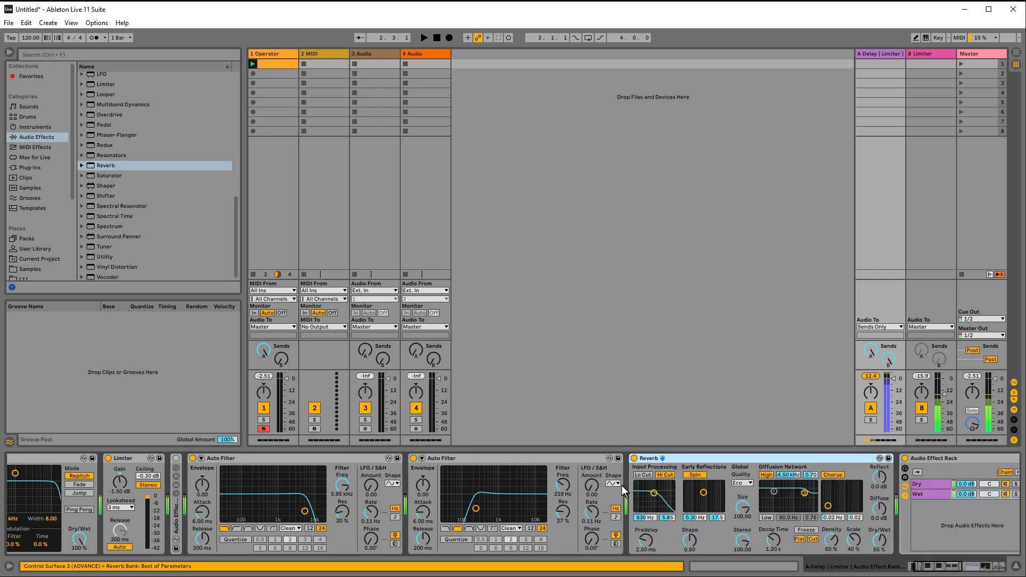
pyautogui.click(666, 476)
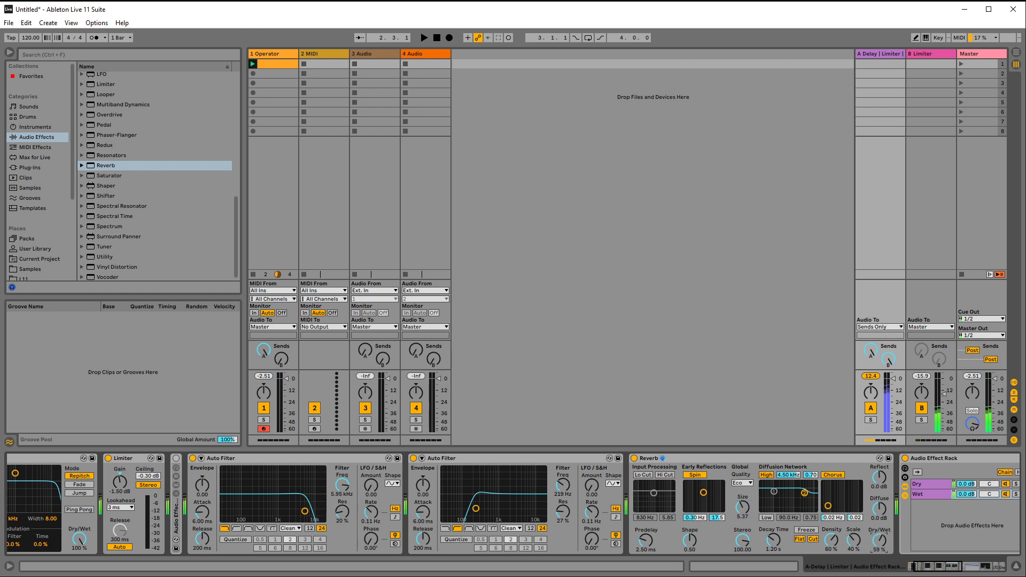
pyautogui.moveTo(305, 512); pyautogui.dragTo(297, 476)
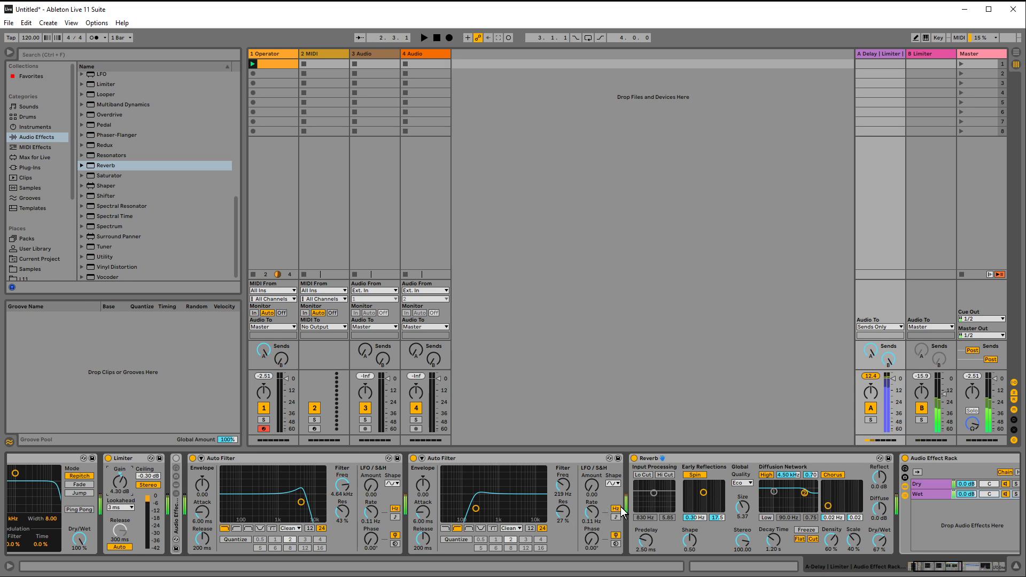
# Reduce the Envelope Follower's maximum for the LFO rate mapping.
pyautogui.hscroll(10, 620, 507)
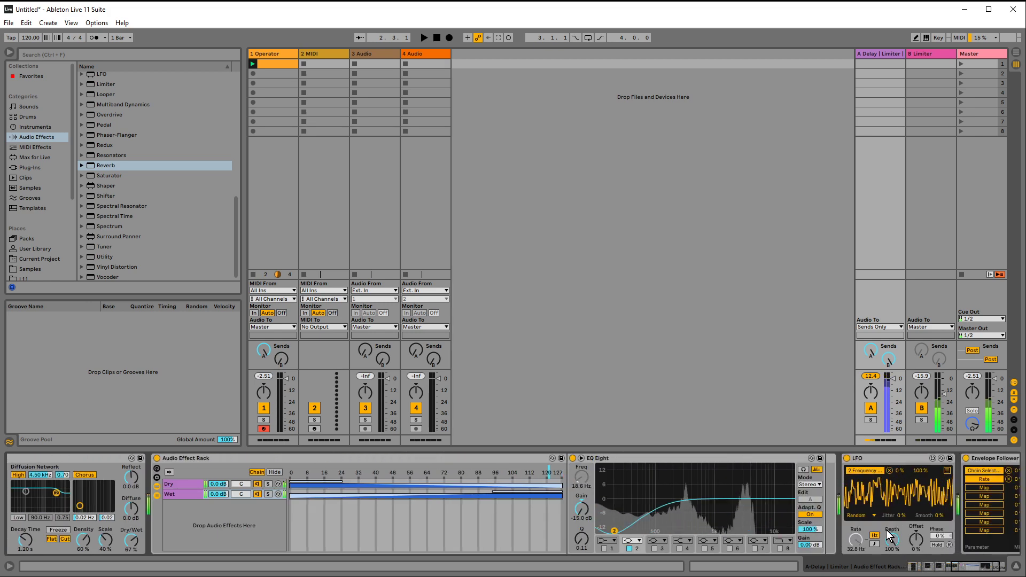
pyautogui.hscroll(3, 891, 531)
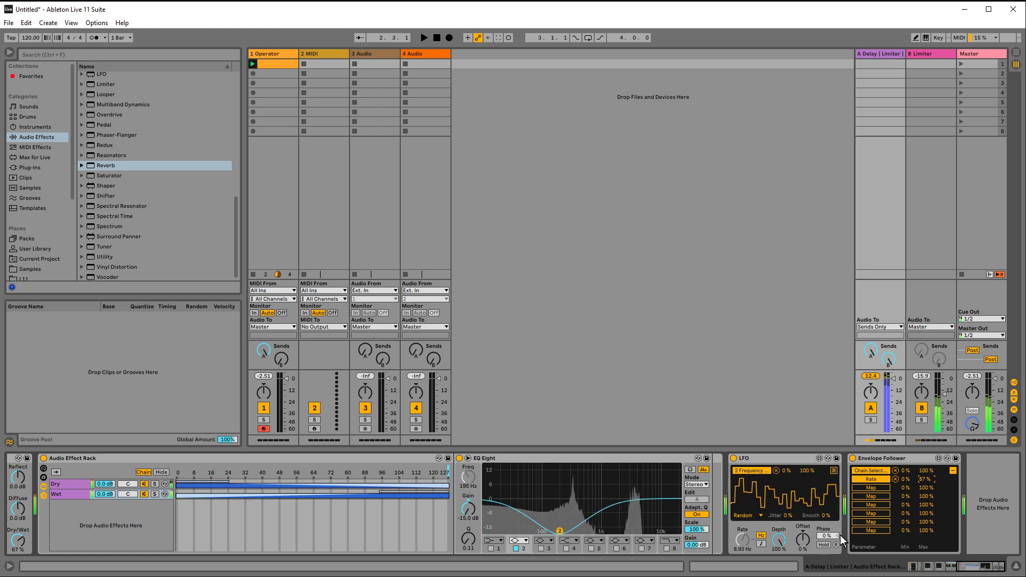
# Open the low-pass Auto Filter to about 19.9 kHz and set the high-pass one to about 183 Hz with 49% resonance.
pyautogui.moveTo(985, 567); pyautogui.dragTo(833, 567)
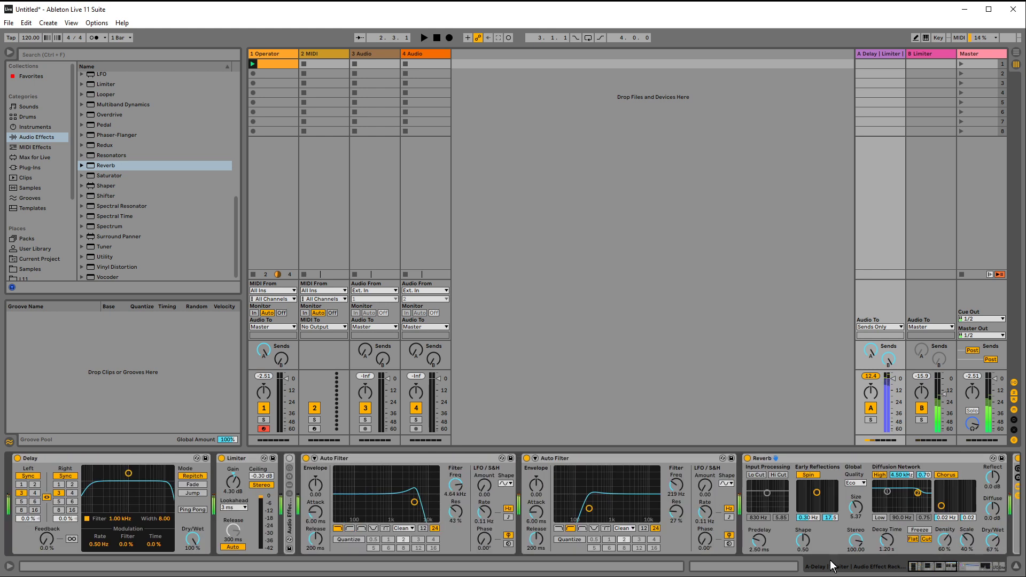
pyautogui.moveTo(404, 498); pyautogui.dragTo(436, 518)
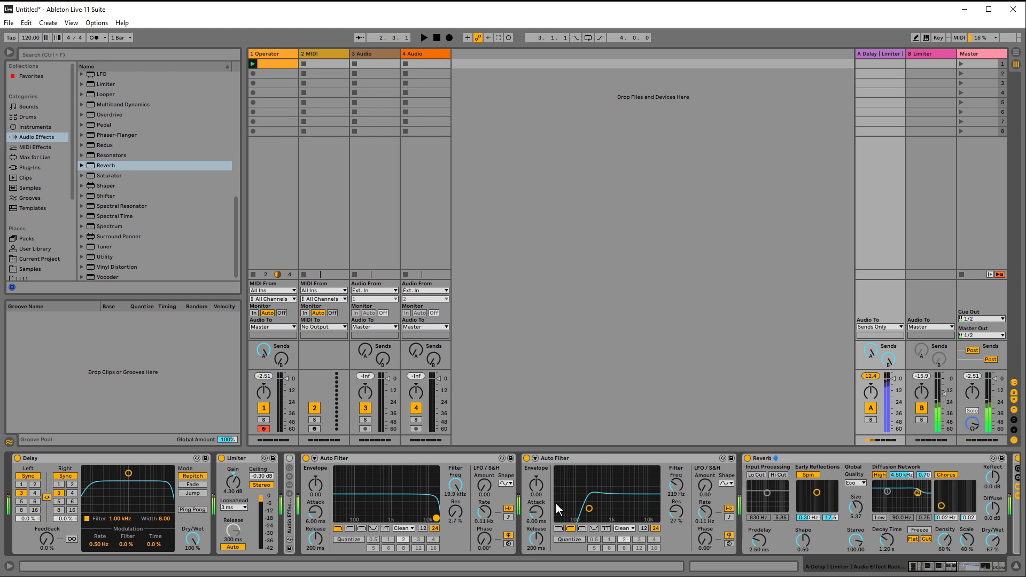
pyautogui.moveTo(590, 507)
pyautogui.mouseDown()
pyautogui.moveTo(610, 495)
pyautogui.moveTo(598, 490)
pyautogui.moveTo(598, 512)
pyautogui.moveTo(590, 496)
pyautogui.mouseUp()
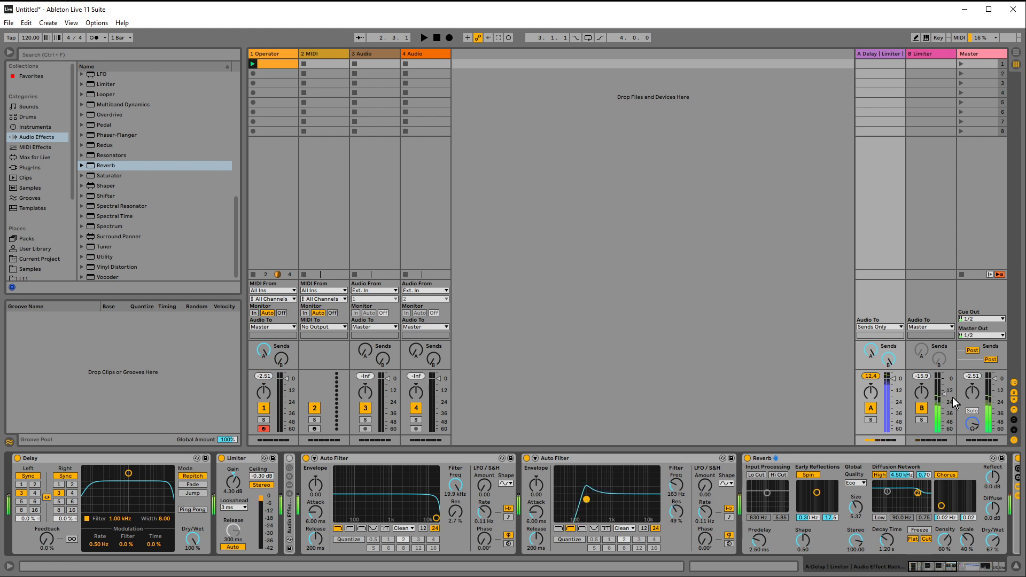
# Raise return B's volume slightly and set the high-pass Auto Filter to about 165 Hz with 57% resonance.
pyautogui.moveTo(954, 399); pyautogui.dragTo(953, 395)
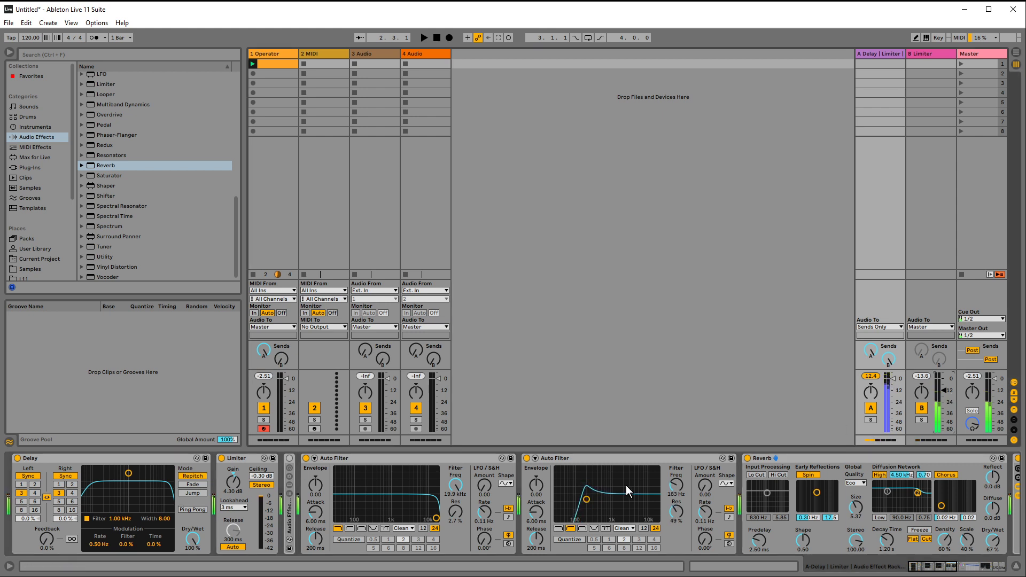
pyautogui.moveTo(596, 500)
pyautogui.mouseDown()
pyautogui.moveTo(619, 494)
pyautogui.moveTo(585, 488)
pyautogui.mouseUp()
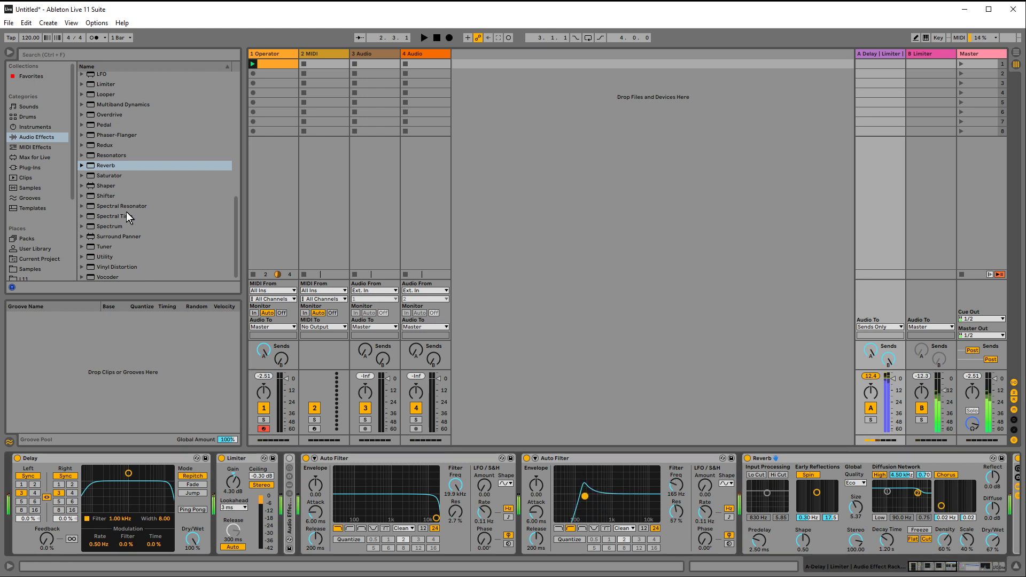
# Insert a Redux between the high-pass Auto Filter and the Reverb.
pyautogui.scroll(5, 133, 235)
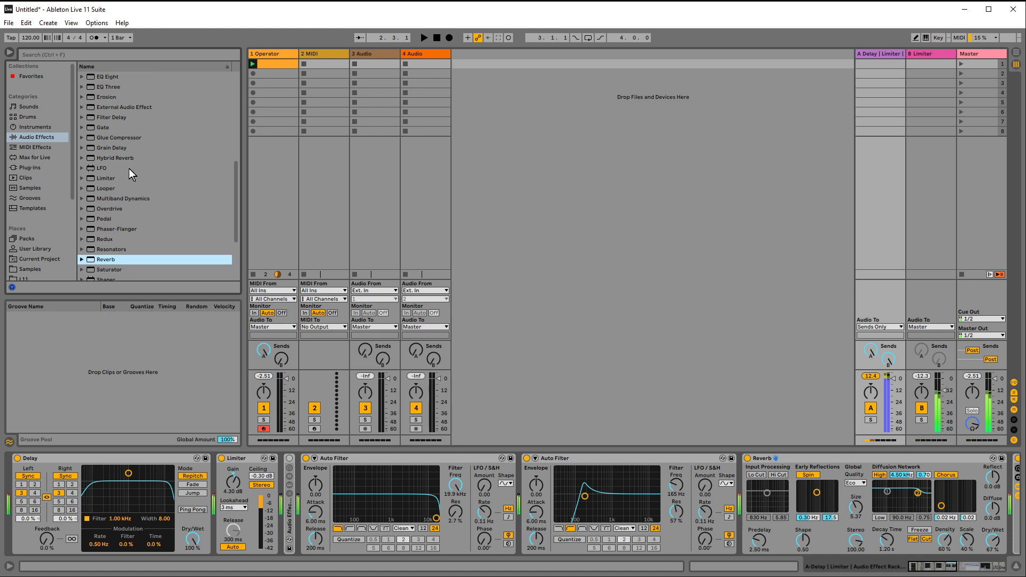
pyautogui.click(101, 239)
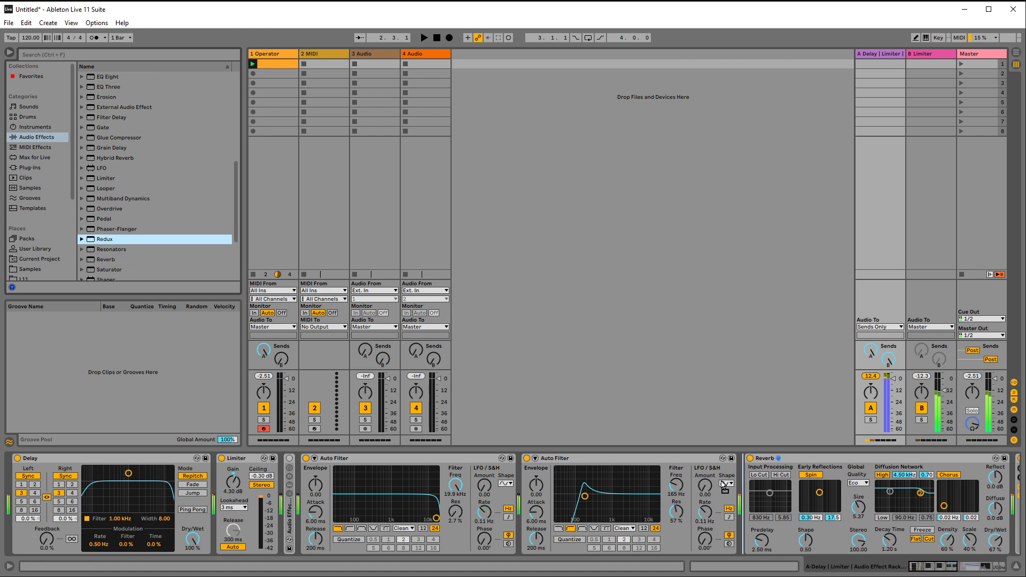
pyautogui.moveTo(718, 484); pyautogui.dragTo(690, 488)
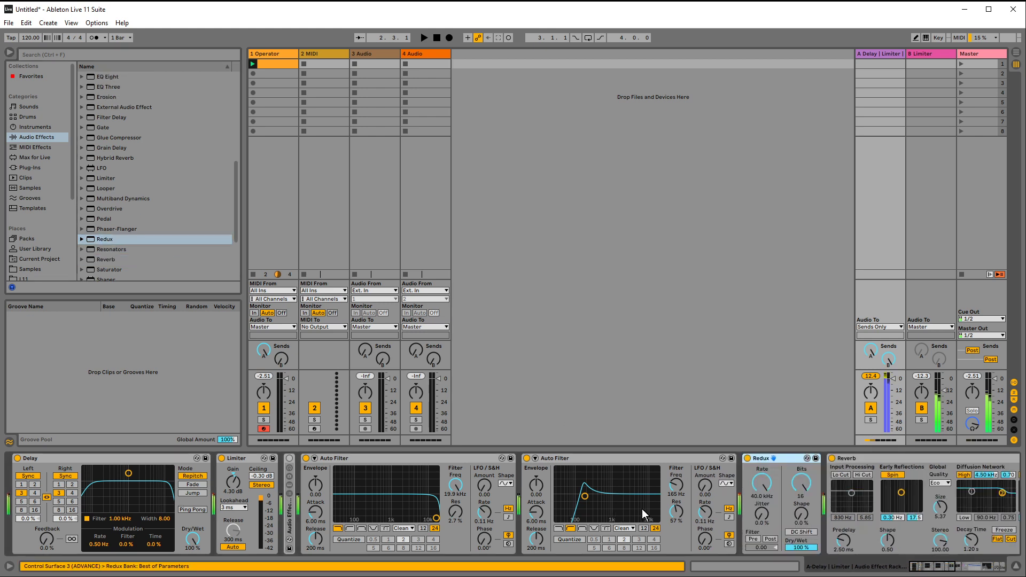
pyautogui.click(771, 479)
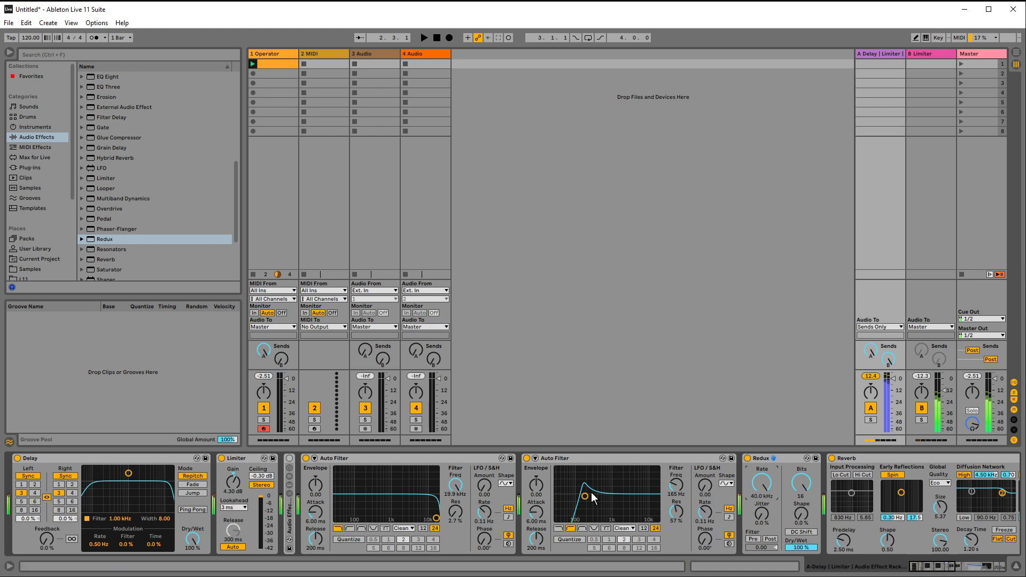
# Set the high-pass Auto Filter to about 415 Hz with 21% resonance, and the Reverb's size to 14.31 and decay time to 1.12 s.
pyautogui.moveTo(592, 493); pyautogui.dragTo(599, 510)
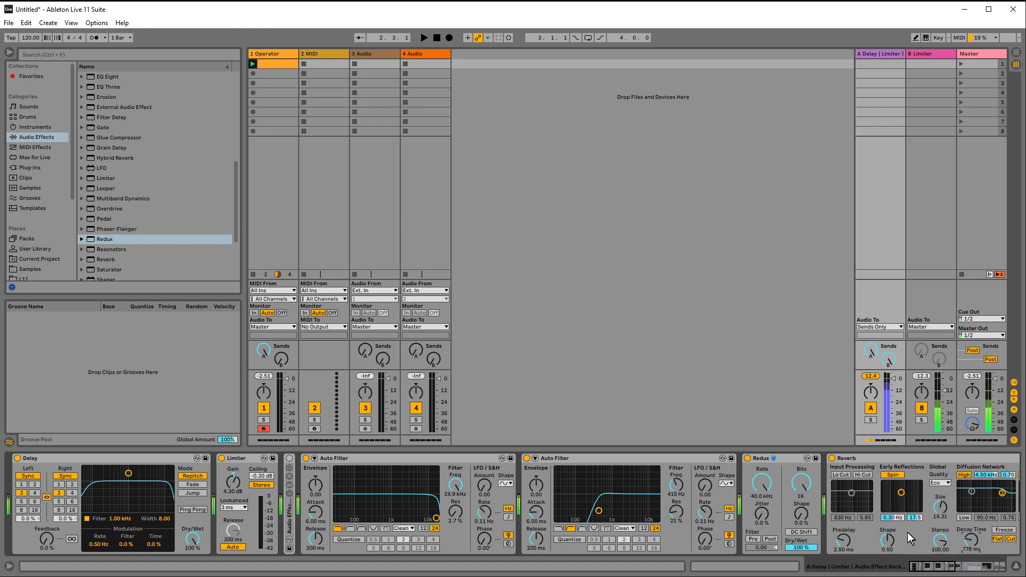
pyautogui.scroll(-15, 904, 515)
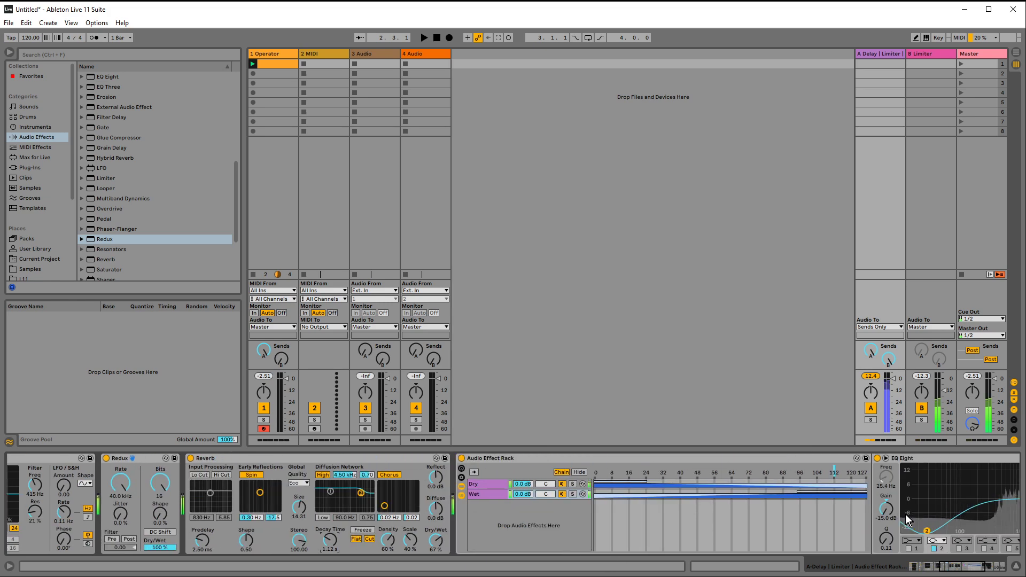
# Switch the LFO to a Sine wave with less depth, and set the Envelope Follower's maximum for the LFO rate to 32%.
pyautogui.click(745, 517)
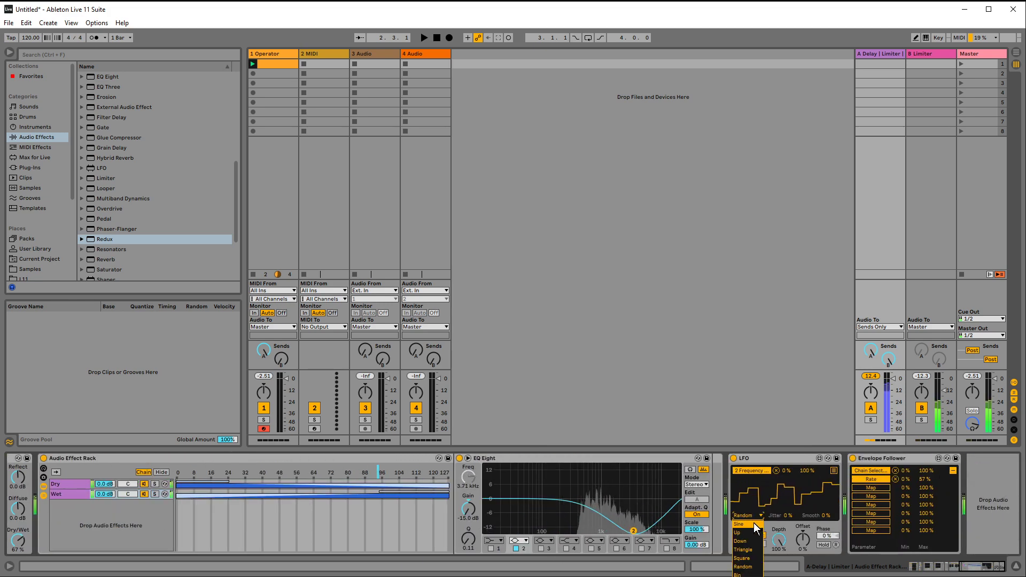
pyautogui.click(753, 523)
pyautogui.moveTo(925, 481); pyautogui.dragTo(925, 495)
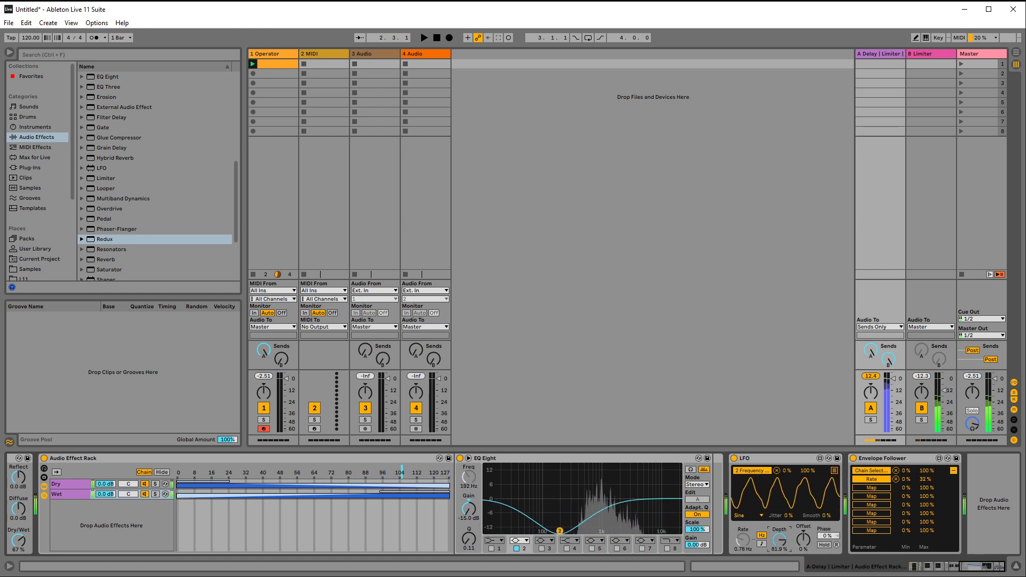
pyautogui.moveTo(780, 540); pyautogui.dragTo(780, 551)
# Set the high-pass Auto Filter to about 335 Hz with 28% resonance and the low-pass one to about 4.48 kHz with 12% resonance.
pyautogui.moveTo(974, 564); pyautogui.dragTo(856, 562)
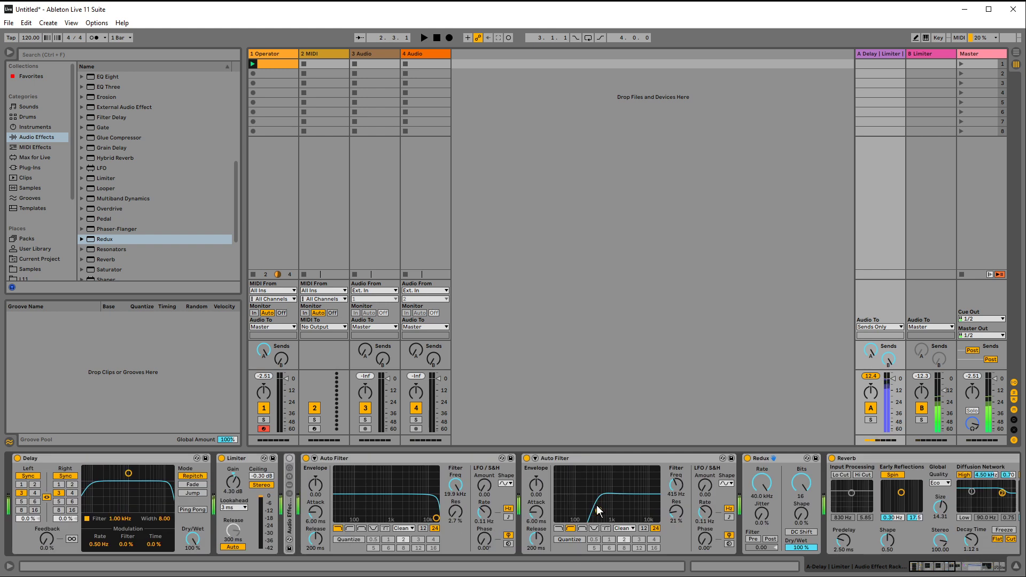
pyautogui.moveTo(597, 507); pyautogui.dragTo(595, 503)
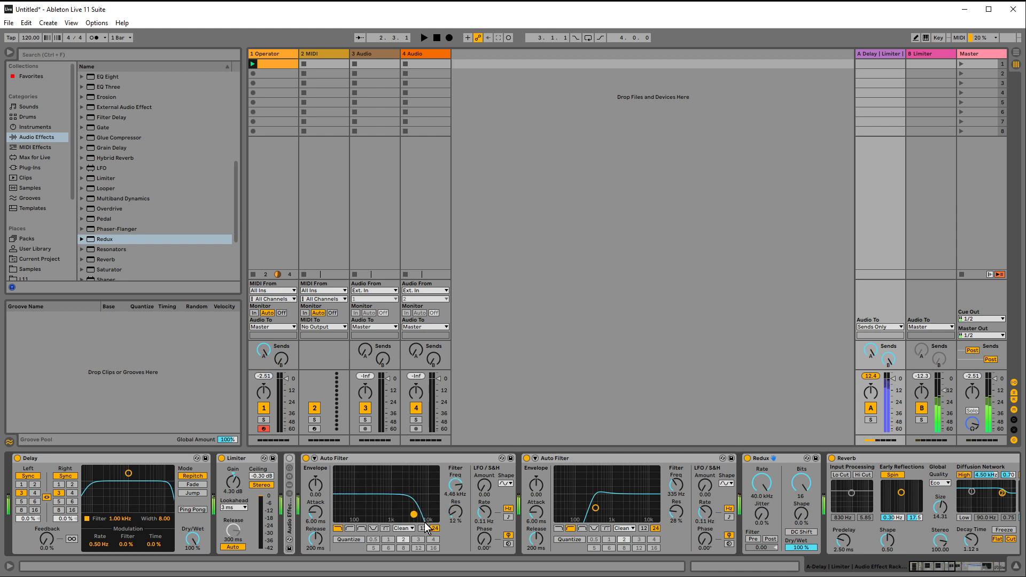
# Set the low-pass Auto Filter to about 3.03 kHz with 47% resonance and raise return B's volume slightly.
pyautogui.moveTo(416, 499); pyautogui.dragTo(417, 503)
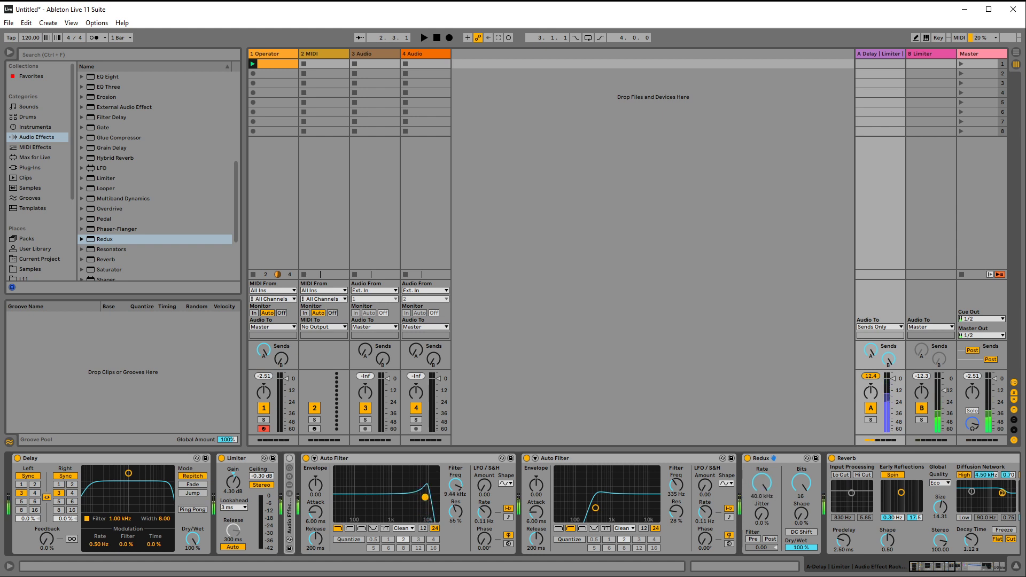
pyautogui.moveTo(420, 487); pyautogui.dragTo(412, 488)
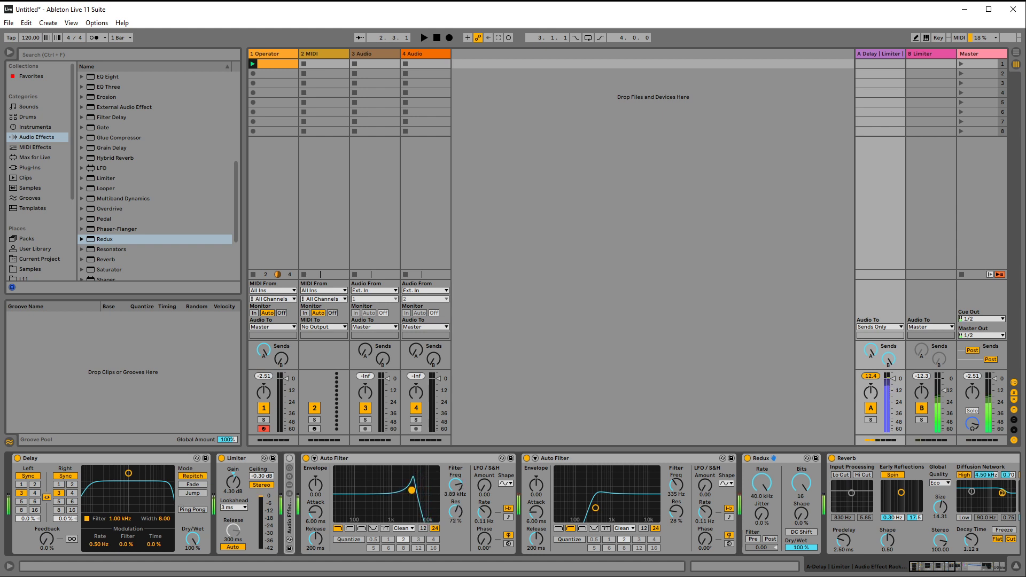
pyautogui.moveTo(945, 393); pyautogui.dragTo(944, 389)
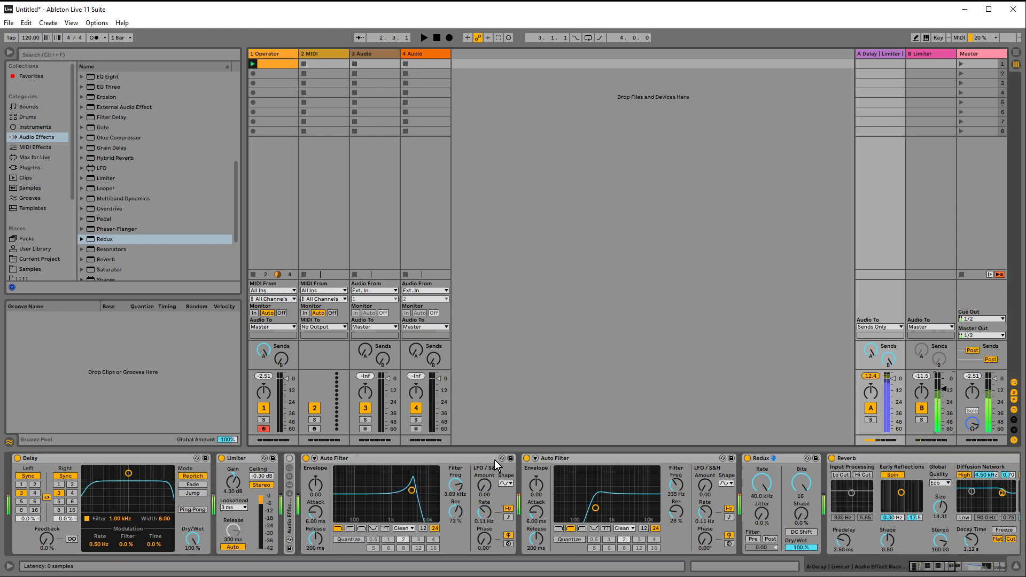
pyautogui.moveTo(412, 490)
pyautogui.mouseDown()
pyautogui.moveTo(403, 490)
pyautogui.moveTo(414, 495)
pyautogui.mouseUp()
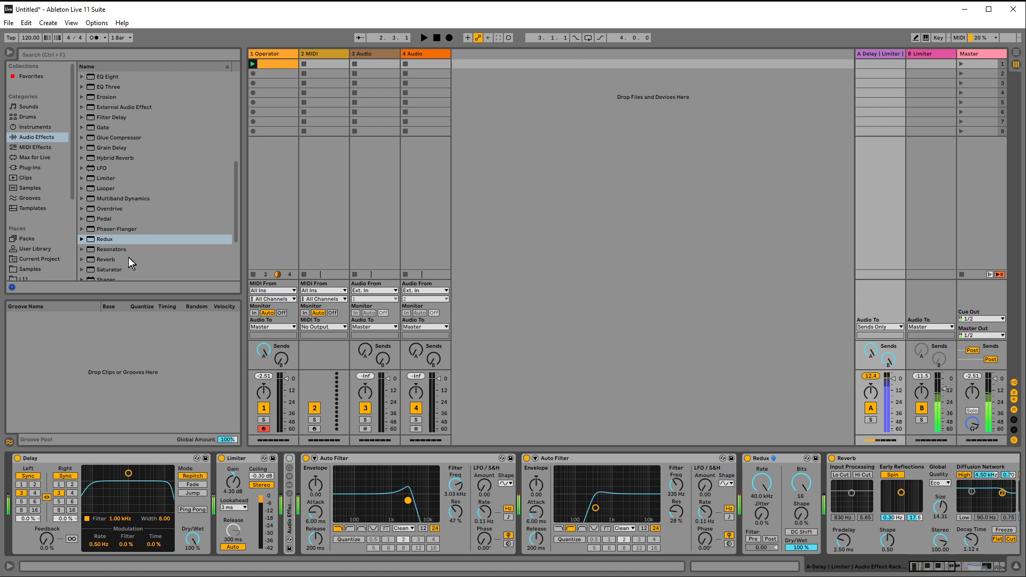
# Insert a Shifter between the Redux and the Reverb, and set its coarse pitch to 2 st.
pyautogui.scroll(-2, 128, 258)
pyautogui.moveTo(106, 236)
pyautogui.mouseDown()
pyautogui.moveTo(802, 495)
pyautogui.moveTo(838, 487)
pyautogui.mouseUp()
pyautogui.hscroll(2, 836, 502)
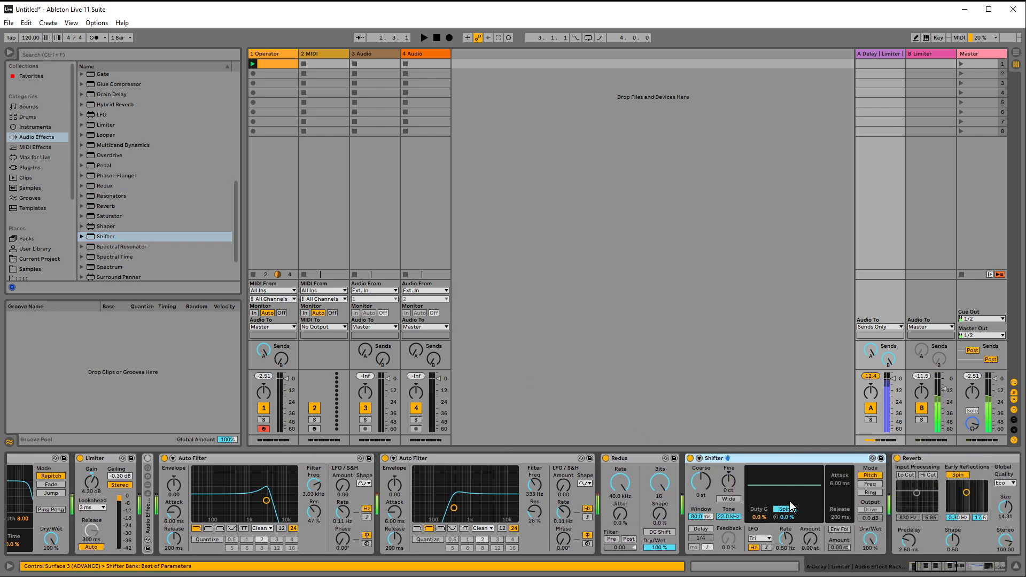
pyautogui.moveTo(695, 485); pyautogui.dragTo(695, 505)
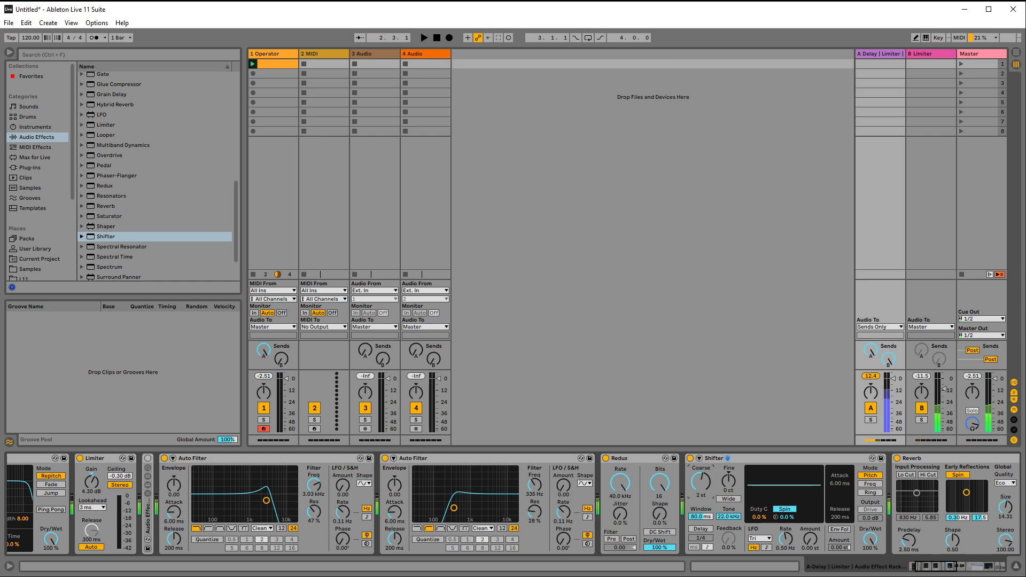
# Set the low-pass Auto Filter to about 18.5 kHz with 9.3% resonance and the high-pass one to about 128 Hz with 20% resonance.
pyautogui.moveTo(264, 502); pyautogui.dragTo(294, 516)
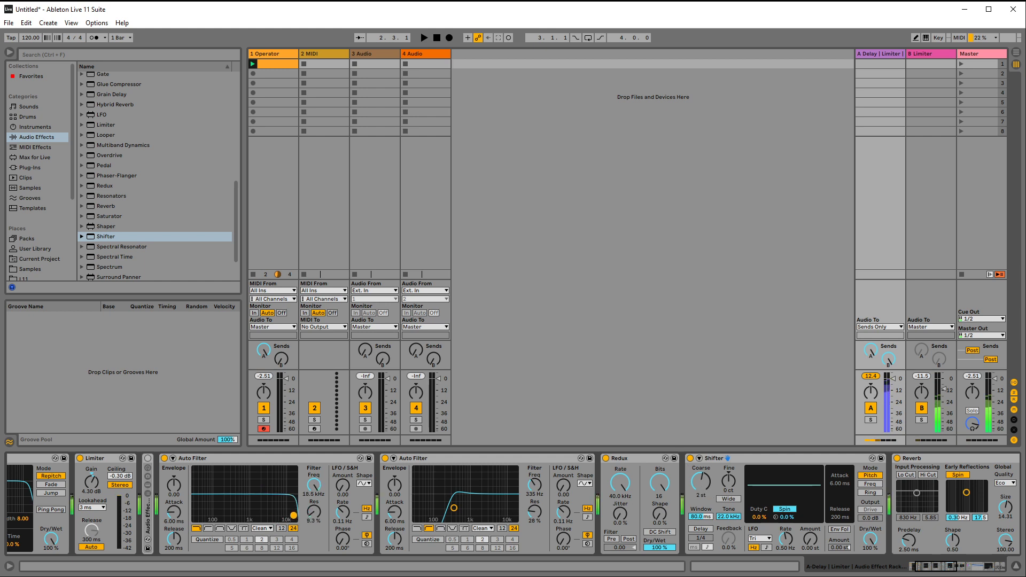
pyautogui.moveTo(454, 508); pyautogui.dragTo(452, 507)
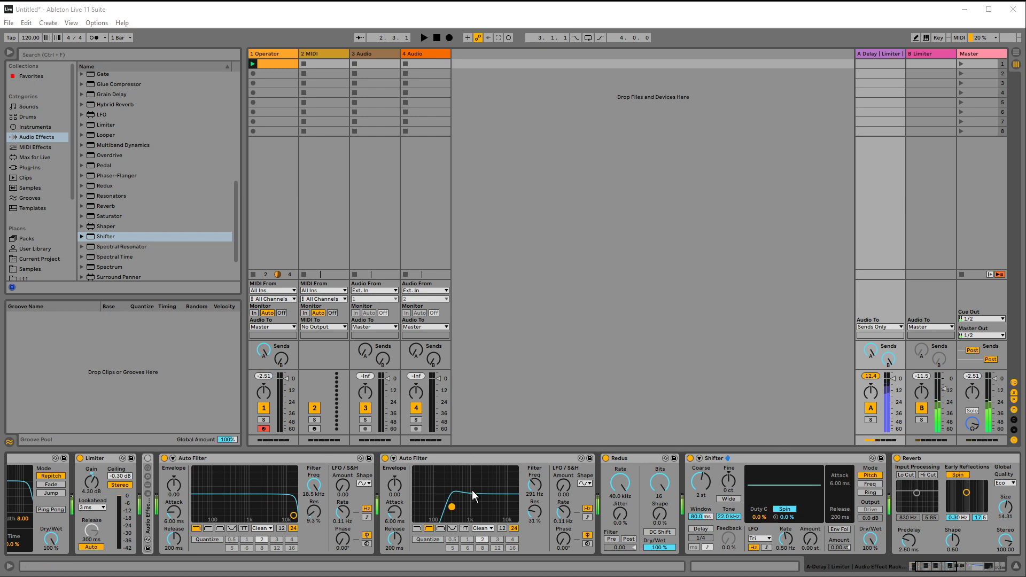
pyautogui.moveTo(448, 508); pyautogui.dragTo(448, 509)
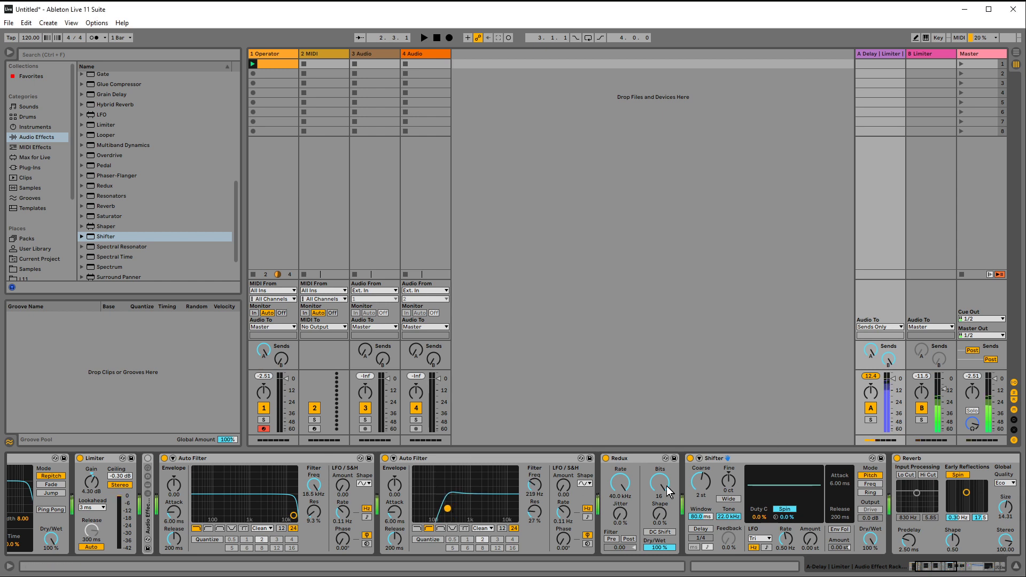
pyautogui.moveTo(620, 484); pyautogui.dragTo(620, 529)
pyautogui.moveTo(620, 484); pyautogui.dragTo(620, 460)
pyautogui.moveTo(467, 512); pyautogui.dragTo(459, 514)
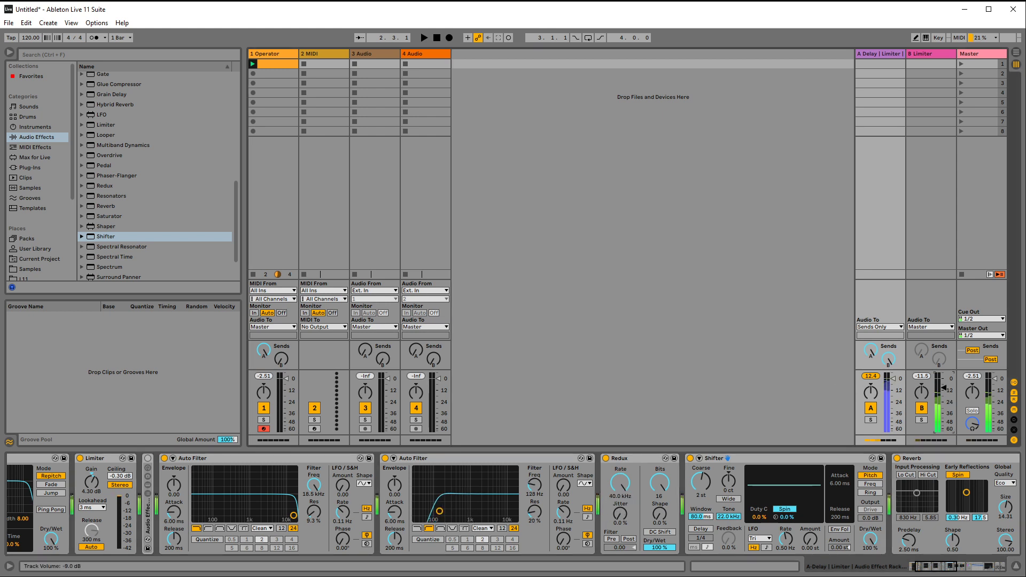
# Set the Reverb's size to 110.70, decay time to 27.8 s and dry/wet to 62%.
pyautogui.click(953, 570)
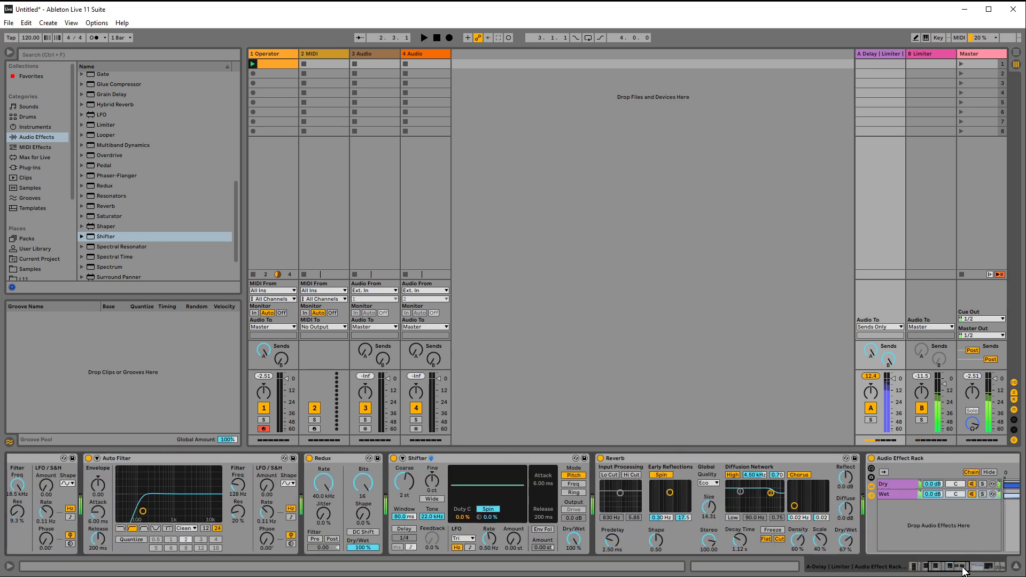
pyautogui.moveTo(849, 546); pyautogui.dragTo(849, 574)
pyautogui.moveTo(709, 507); pyautogui.dragTo(705, 467)
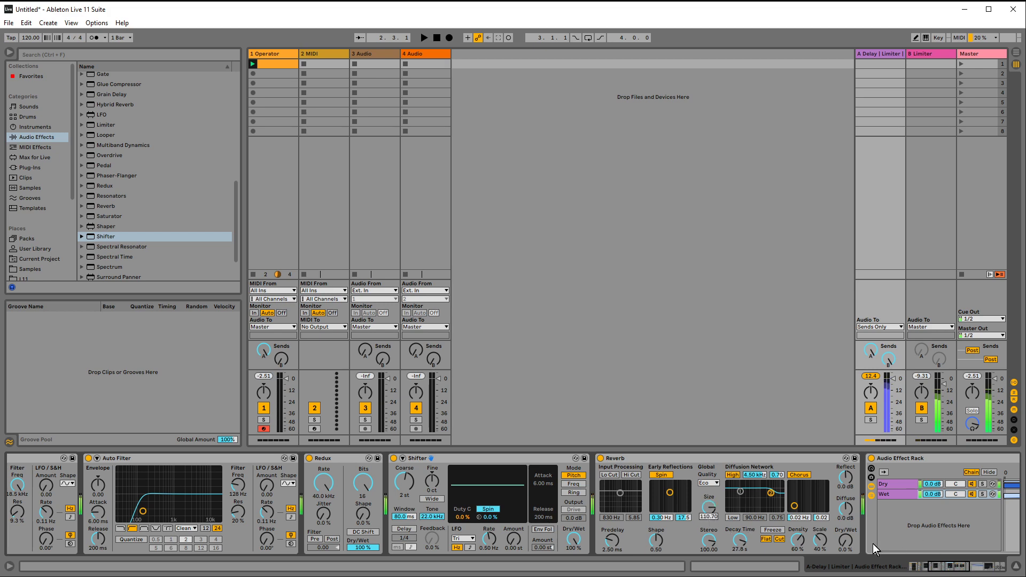
pyautogui.moveTo(847, 541); pyautogui.dragTo(847, 533)
# Set the Envelope Follower's LFO rate range to 96% minimum and 0% maximum, and the low-pass Auto Filter to about 3.75 kHz with 21% resonance.
pyautogui.moveTo(975, 566); pyautogui.dragTo(792, 566)
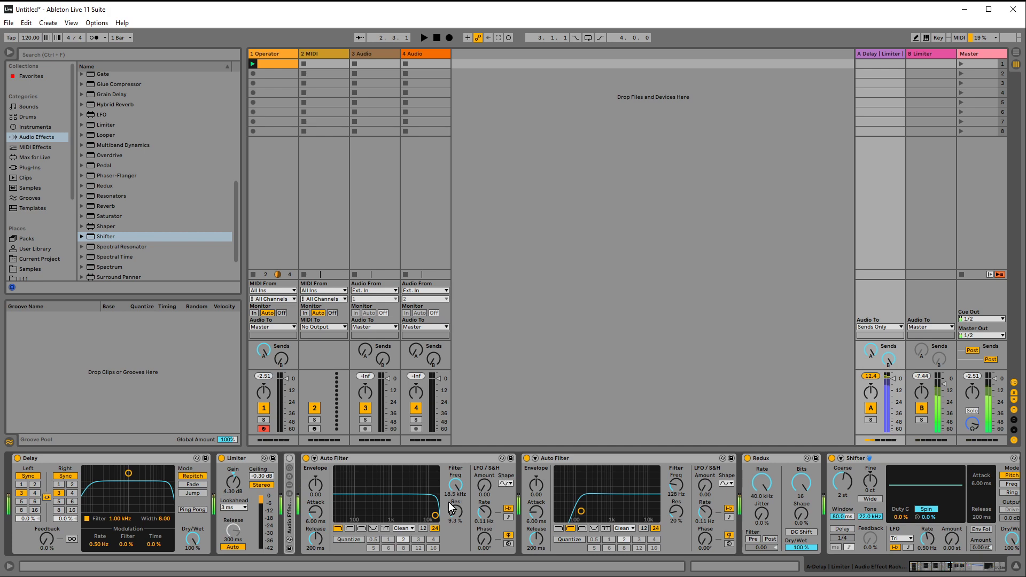
pyautogui.moveTo(435, 516); pyautogui.dragTo(380, 498)
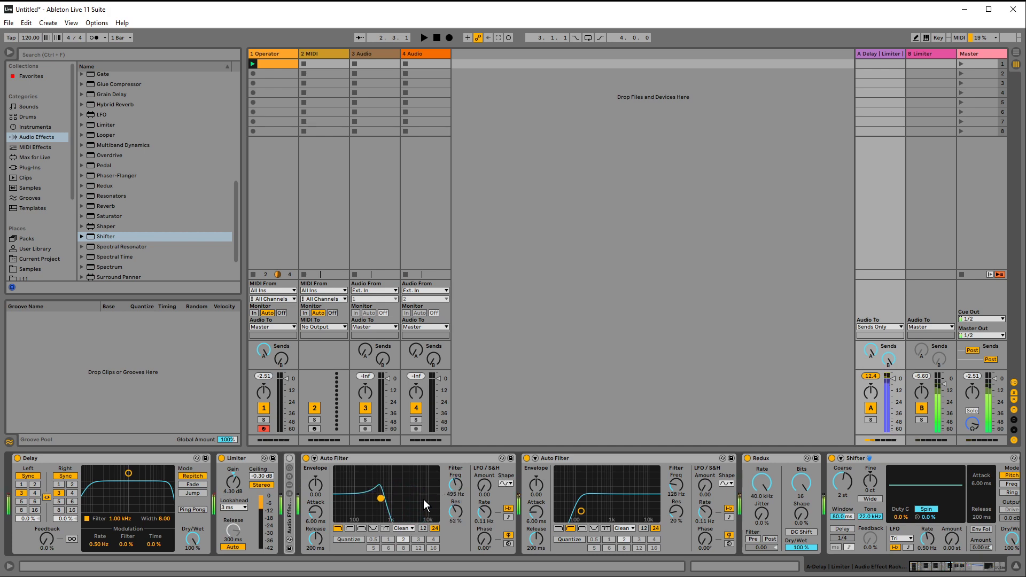
pyautogui.moveTo(935, 566); pyautogui.dragTo(980, 567)
pyautogui.hscroll(5, 881, 510)
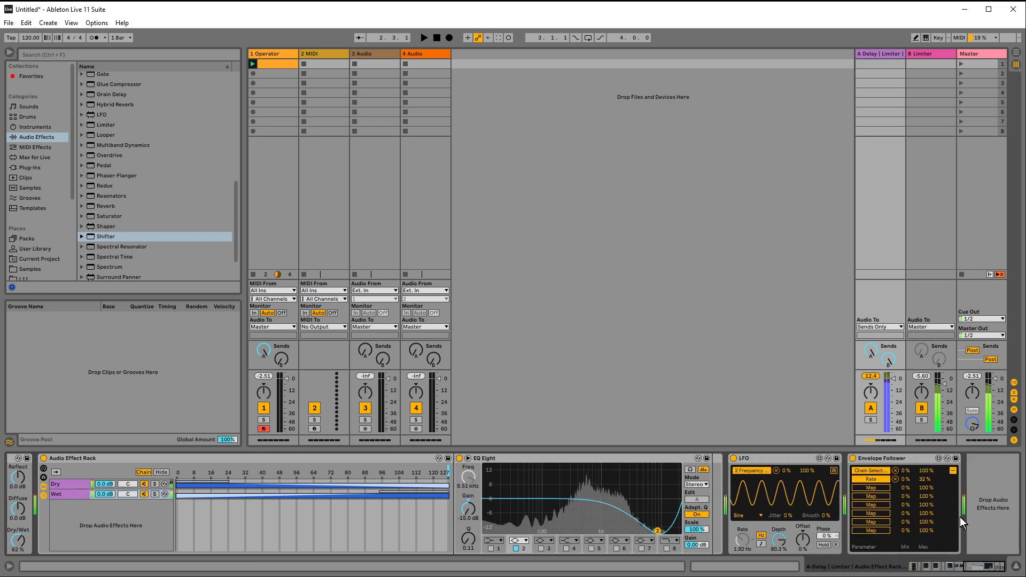
pyautogui.moveTo(907, 479); pyautogui.dragTo(907, 446)
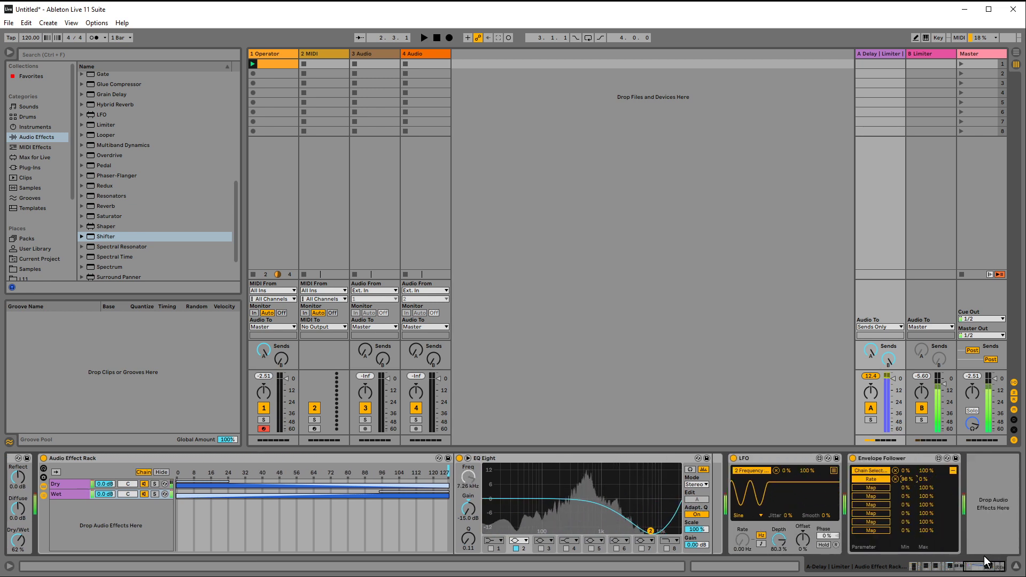
pyautogui.click(940, 567)
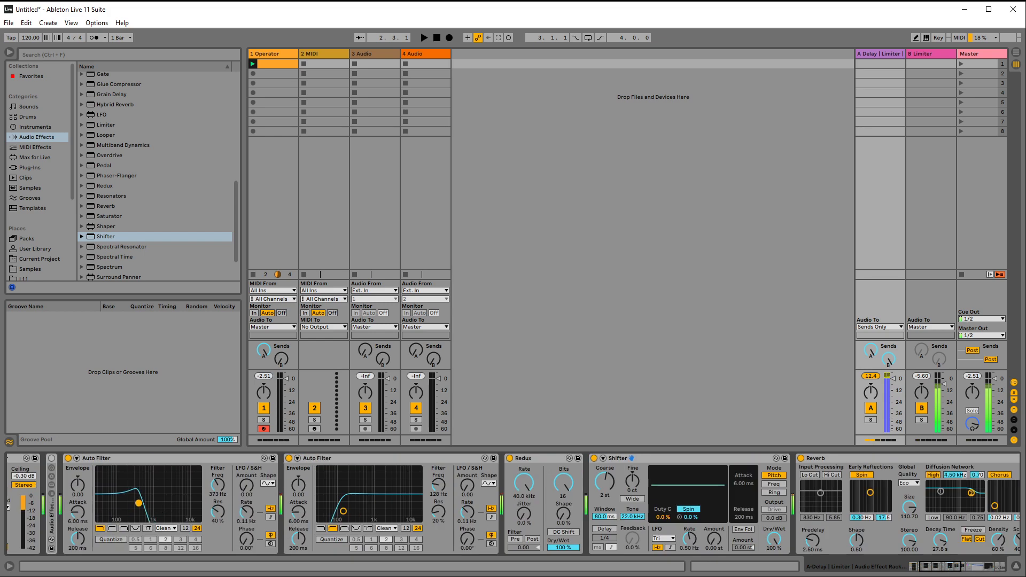
pyautogui.moveTo(138, 503); pyautogui.dragTo(179, 510)
# Set the Envelope Follower's LFO rate range to about 11% minimum and 39% maximum, switch the LFO to Triangle, and raise the rate maximum further.
pyautogui.click(939, 564)
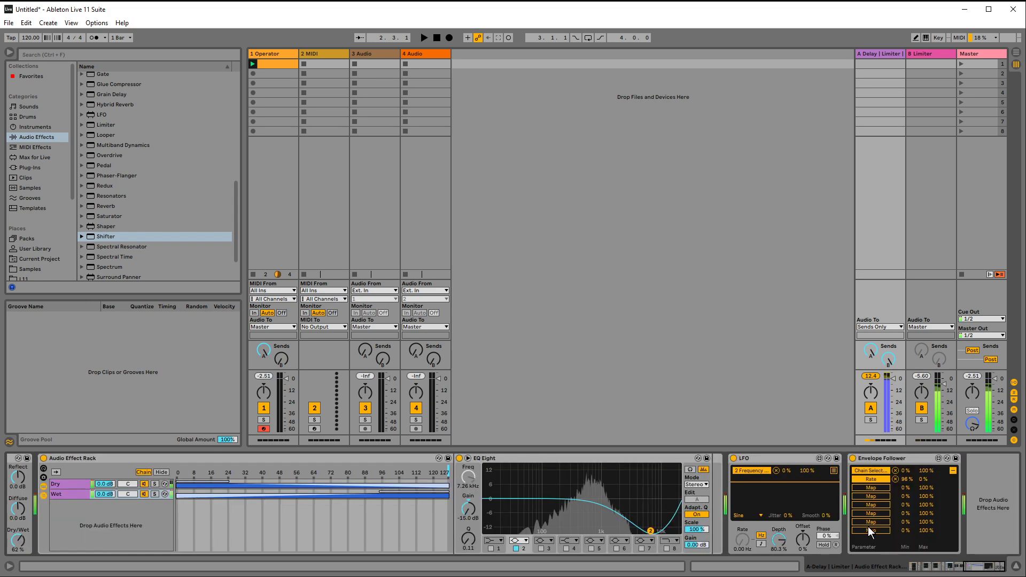
pyautogui.moveTo(926, 487); pyautogui.dragTo(923, 461)
pyautogui.click(749, 515)
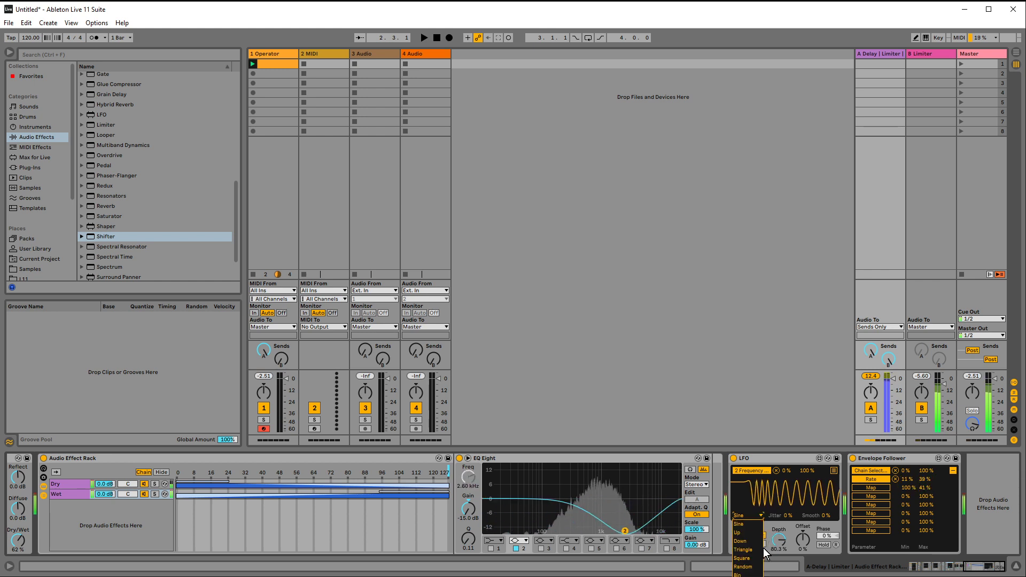
pyautogui.click(752, 548)
pyautogui.moveTo(923, 480); pyautogui.dragTo(923, 464)
# Set the high-pass Auto Filter to about 252 Hz with 24% resonance, and the Reverb's size to 1.58, decay to 2.41 s and dry/wet to 12%.
pyautogui.moveTo(974, 567); pyautogui.dragTo(806, 568)
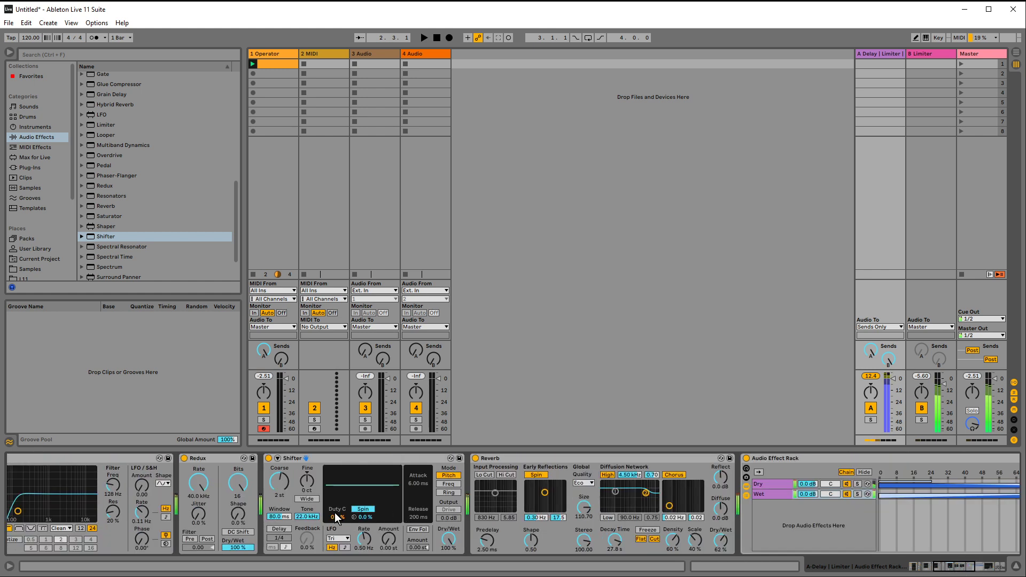
pyautogui.scroll(3, 130, 508)
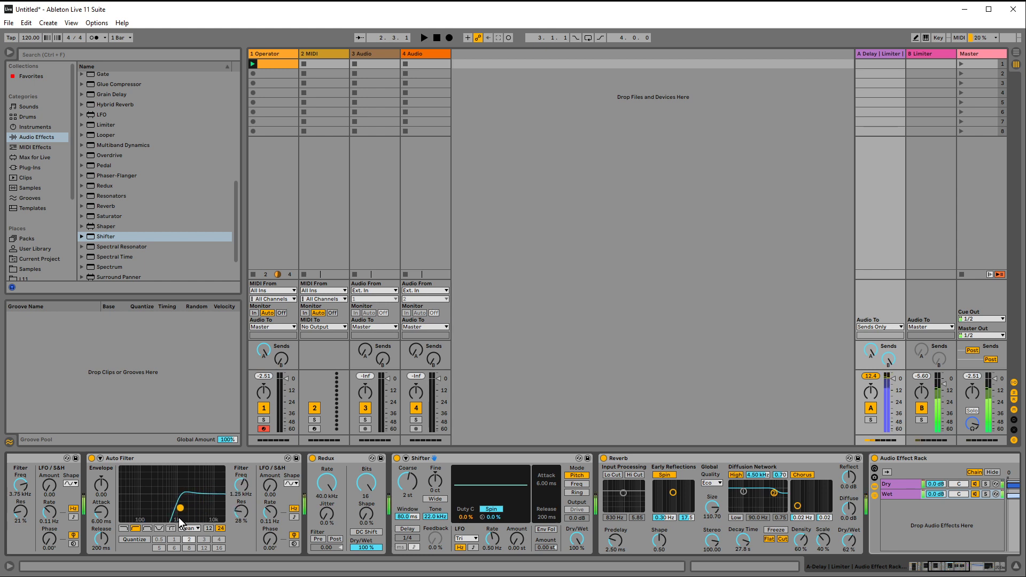
pyautogui.scroll(2, 179, 518)
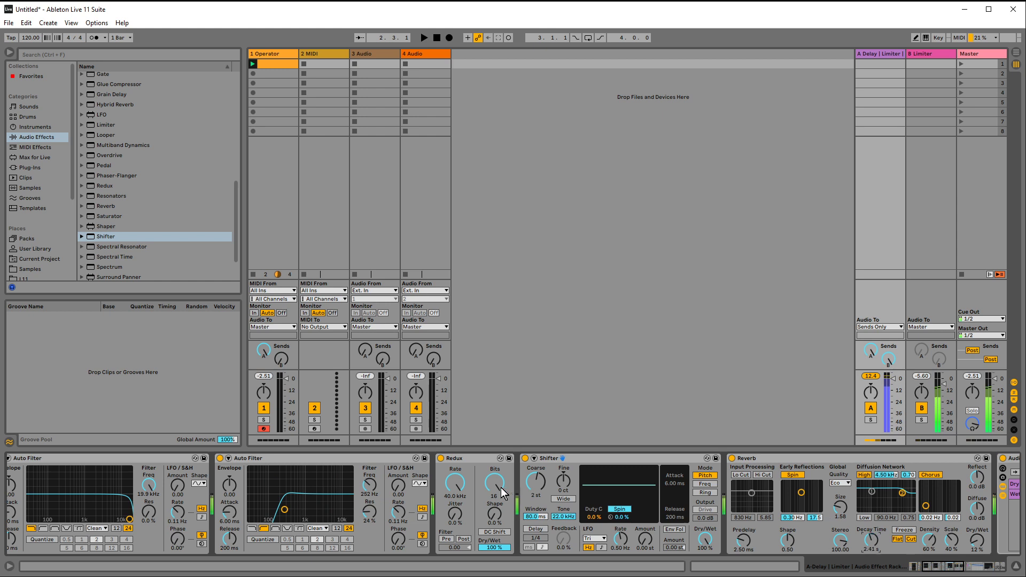
# Set the Shifter's coarse pitch to 0 st, the Redux rate to 7.11 kHz and the low-pass Auto Filter to about 415 Hz with 35% resonance.
pyautogui.moveTo(535, 486); pyautogui.dragTo(534, 494)
pyautogui.moveTo(130, 518); pyautogui.dragTo(71, 505)
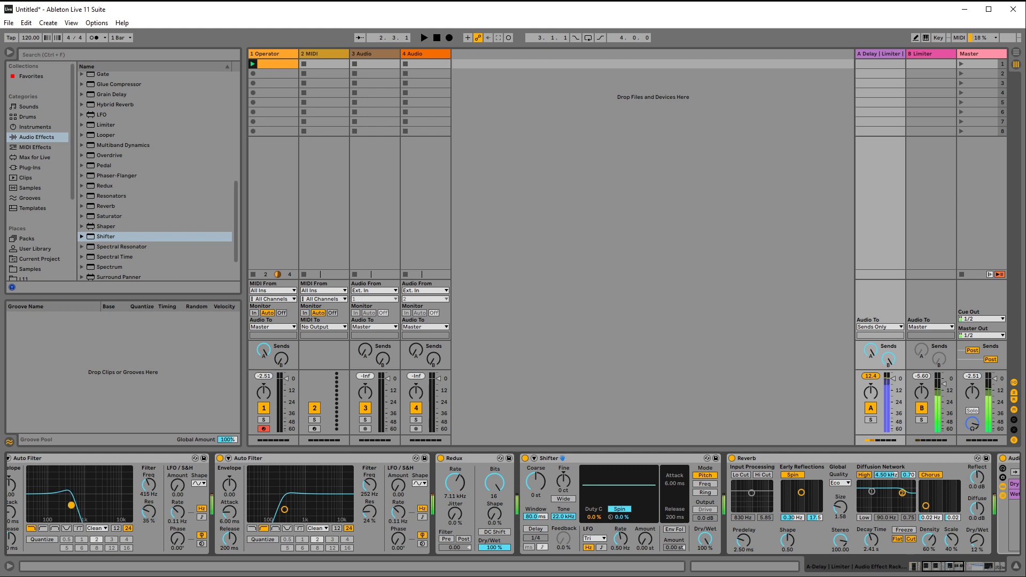
# Set the Limiter gain to 17.3 dB, the low-pass Auto Filter to 19.9 kHz with 11% resonance and the high-pass to 513 Hz with 16%.
pyautogui.hscroll(-3, 107, 513)
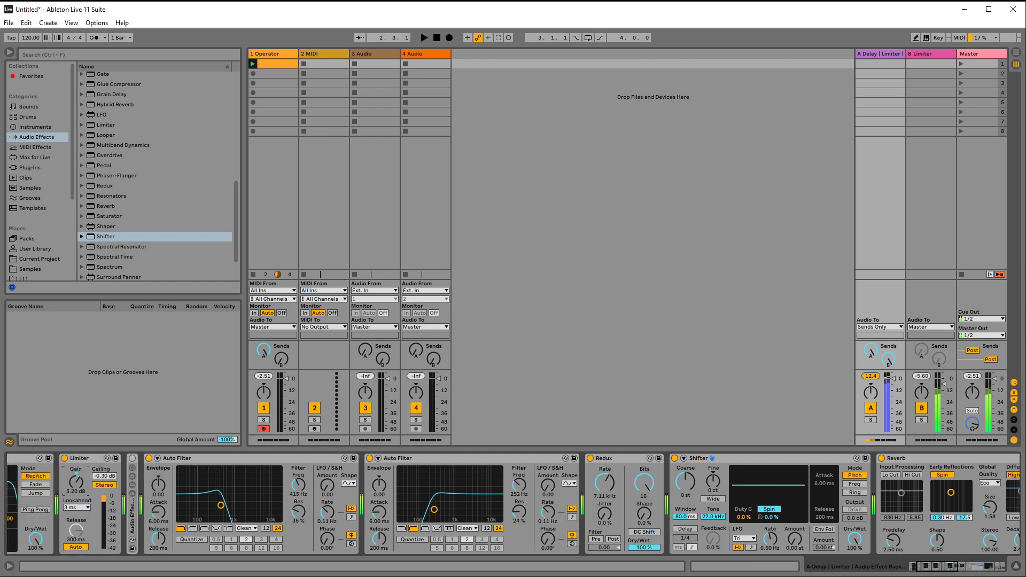
pyautogui.moveTo(76, 482); pyautogui.dragTo(76, 477)
pyautogui.moveTo(221, 506); pyautogui.dragTo(278, 515)
pyautogui.moveTo(434, 510); pyautogui.dragTo(444, 513)
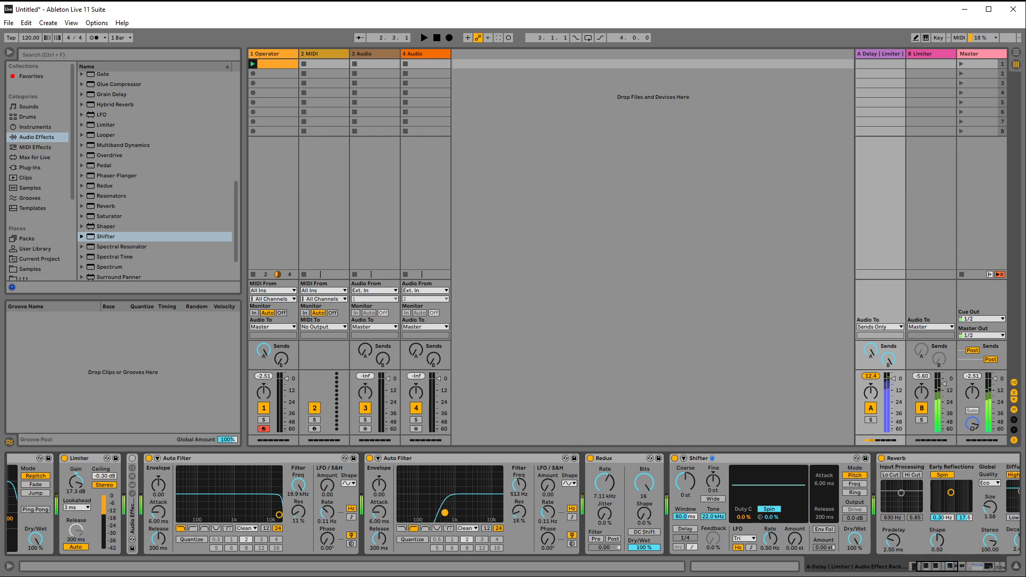
# Move the Shifter ahead of the Redux with its coarse pitch at -3 st, and lower the Redux rate.
pyautogui.moveTo(600, 488); pyautogui.dragTo(599, 496)
pyautogui.moveTo(735, 459); pyautogui.dragTo(665, 495)
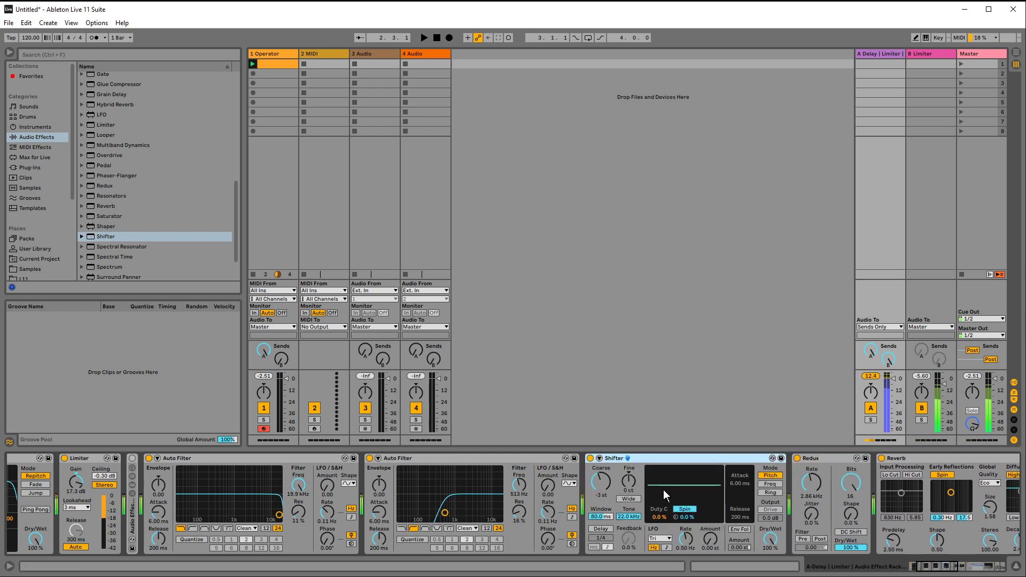
pyautogui.moveTo(819, 495)
pyautogui.mouseDown()
pyautogui.moveTo(820, 471)
pyautogui.moveTo(811, 493)
pyautogui.mouseUp()
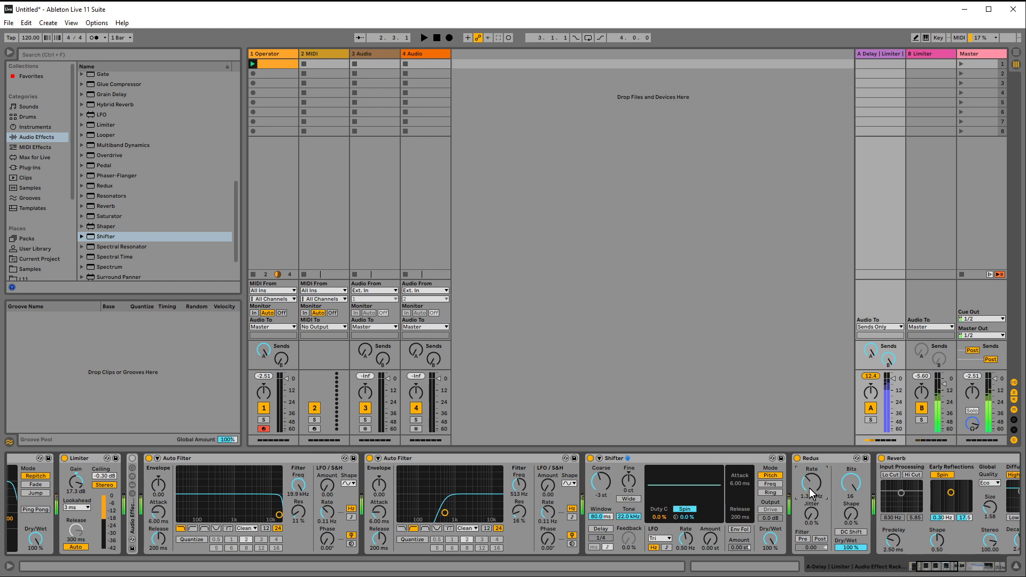
# Set the high-pass Auto Filter to about 128 Hz with 43% resonance, and reset the Redux rate to 40 kHz and the Shifter's coarse pitch to 0 st.
pyautogui.moveTo(445, 513); pyautogui.dragTo(424, 503)
pyautogui.doubleClick(814, 482)
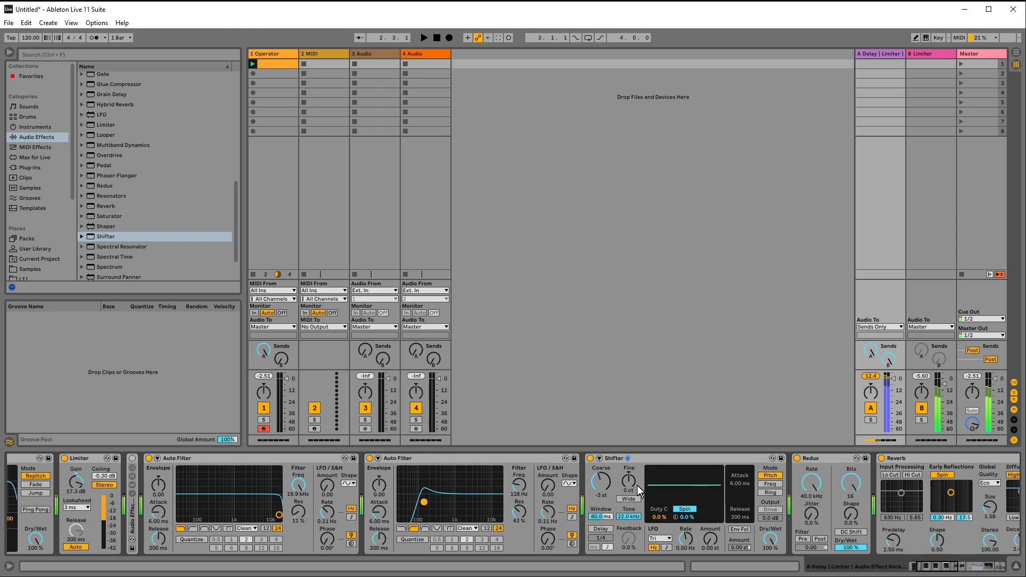
pyautogui.doubleClick(590, 489)
# Try a Redux rate of 20 kHz, reset it to 40 kHz, and set the high-pass Auto Filter to about 386 Hz with 17% resonance.
pyautogui.moveTo(808, 485); pyautogui.dragTo(807, 534)
pyautogui.moveTo(424, 502)
pyautogui.mouseDown()
pyautogui.moveTo(430, 492)
pyautogui.moveTo(406, 473)
pyautogui.moveTo(474, 470)
pyautogui.moveTo(431, 519)
pyautogui.mouseUp()
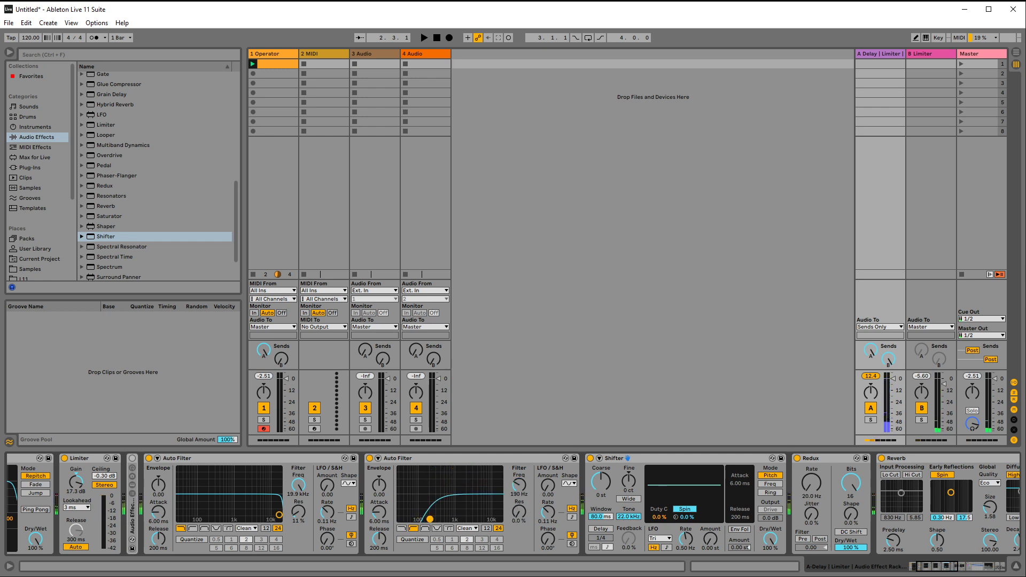
pyautogui.doubleClick(811, 482)
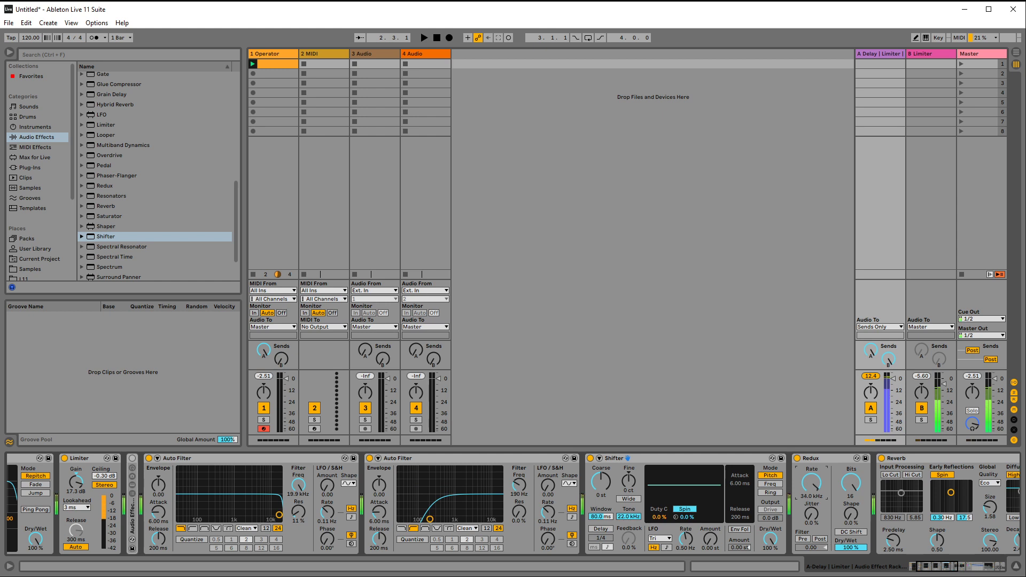
pyautogui.moveTo(430, 519)
pyautogui.mouseDown()
pyautogui.moveTo(447, 496)
pyautogui.moveTo(441, 512)
pyautogui.mouseUp()
# Start playback, and set the low-pass Auto Filter to about 571 Hz with 21% resonance and the Limiter gain to 13.9 dB.
pyautogui.press('space')
pyautogui.moveTo(277, 515); pyautogui.dragTo(226, 511)
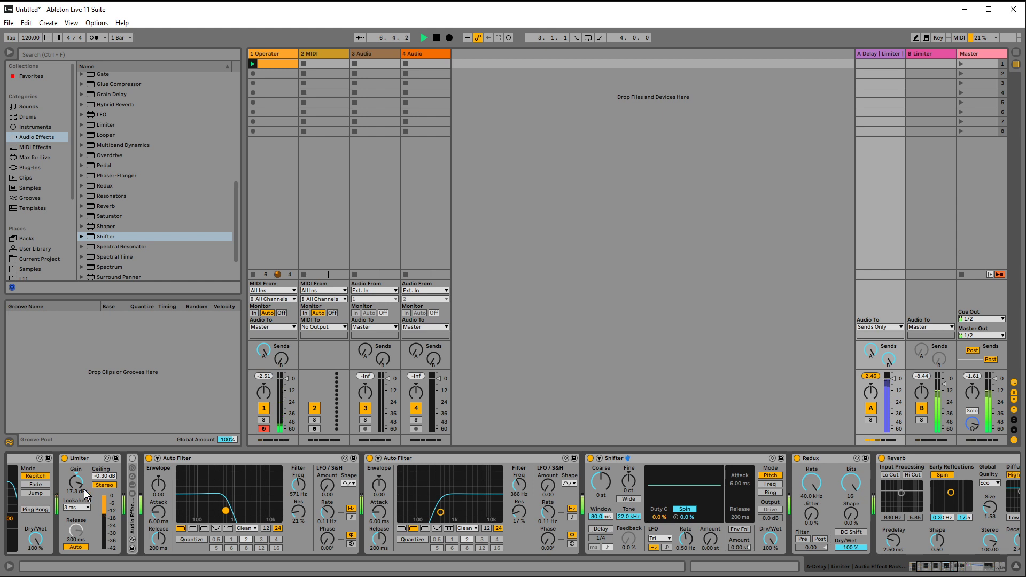
pyautogui.moveTo(85, 493); pyautogui.dragTo(85, 505)
# Set the tempo to 40 BPM, the low-pass Auto Filter to 19.9 kHz with 0% resonance and the high-pass one to 26 Hz with 5.3%.
pyautogui.moveTo(26, 38); pyautogui.dragTo(26, 81)
pyautogui.moveTo(226, 511); pyautogui.dragTo(282, 539)
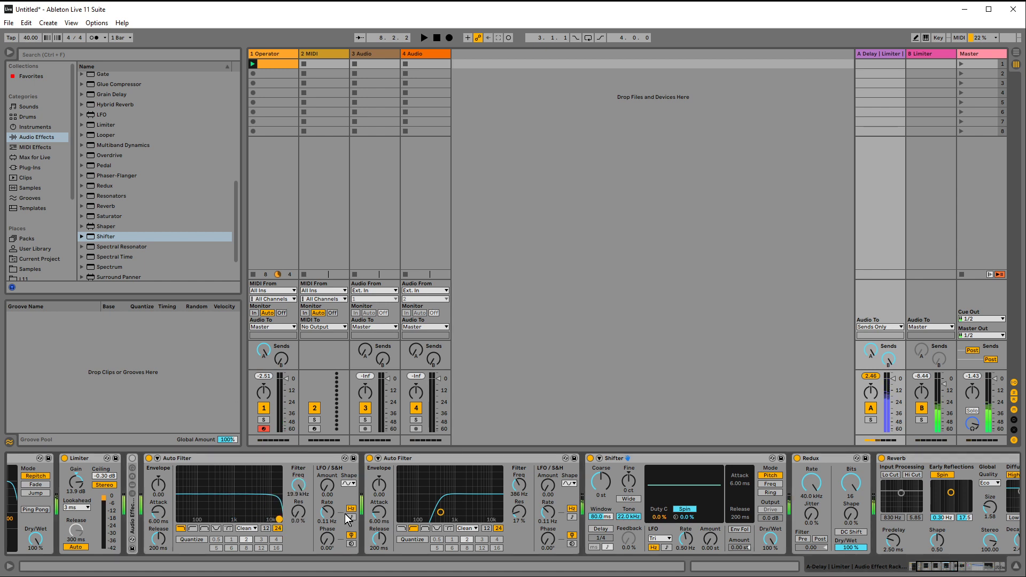
pyautogui.moveTo(440, 512); pyautogui.dragTo(396, 517)
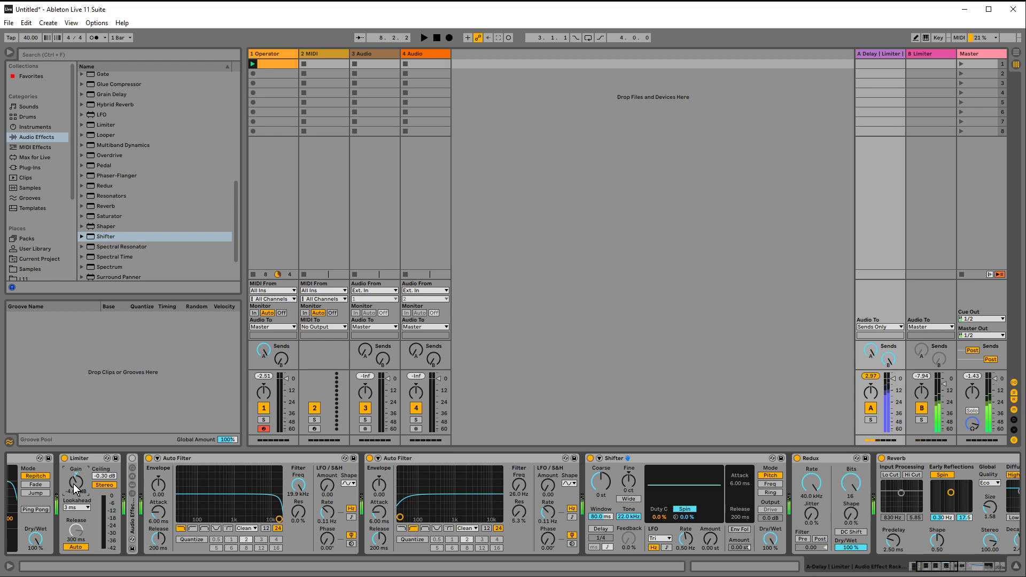
# Lower the gain of the Limiter after the Delay to -6.00 dB.
pyautogui.moveTo(941, 570)
pyautogui.mouseDown()
pyautogui.moveTo(985, 570)
pyautogui.moveTo(928, 571)
pyautogui.mouseUp()
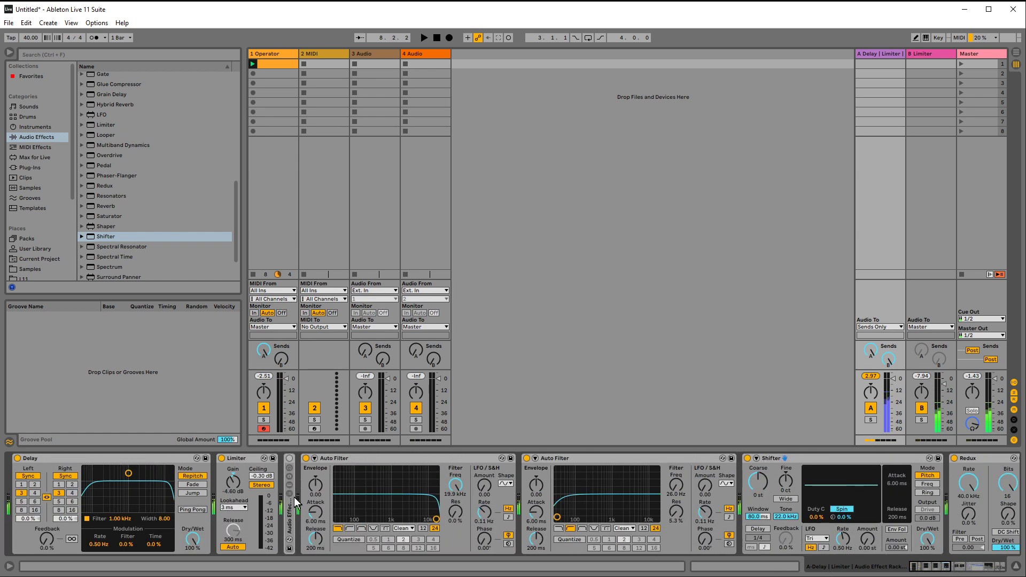
pyautogui.moveTo(234, 483); pyautogui.dragTo(233, 489)
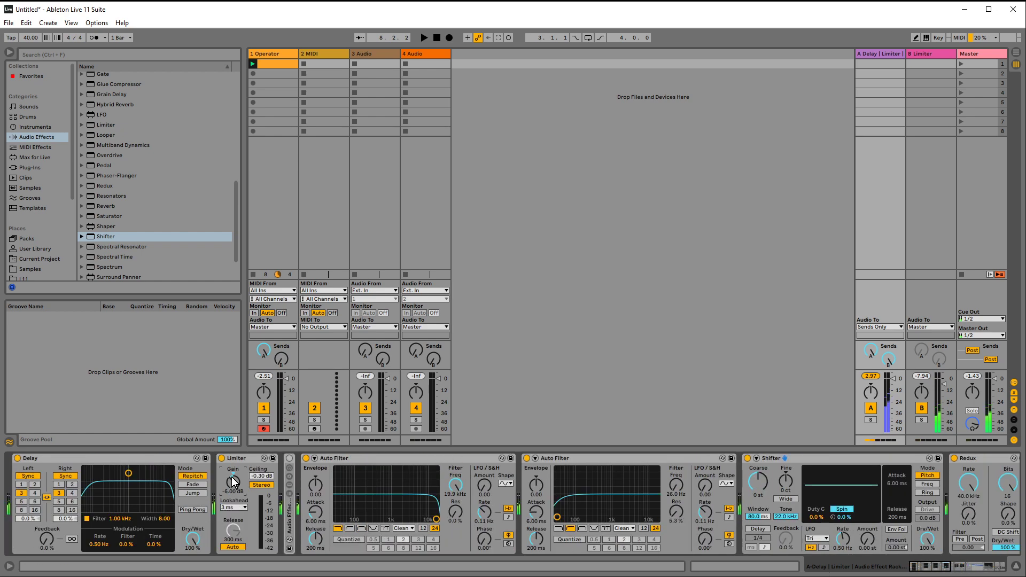